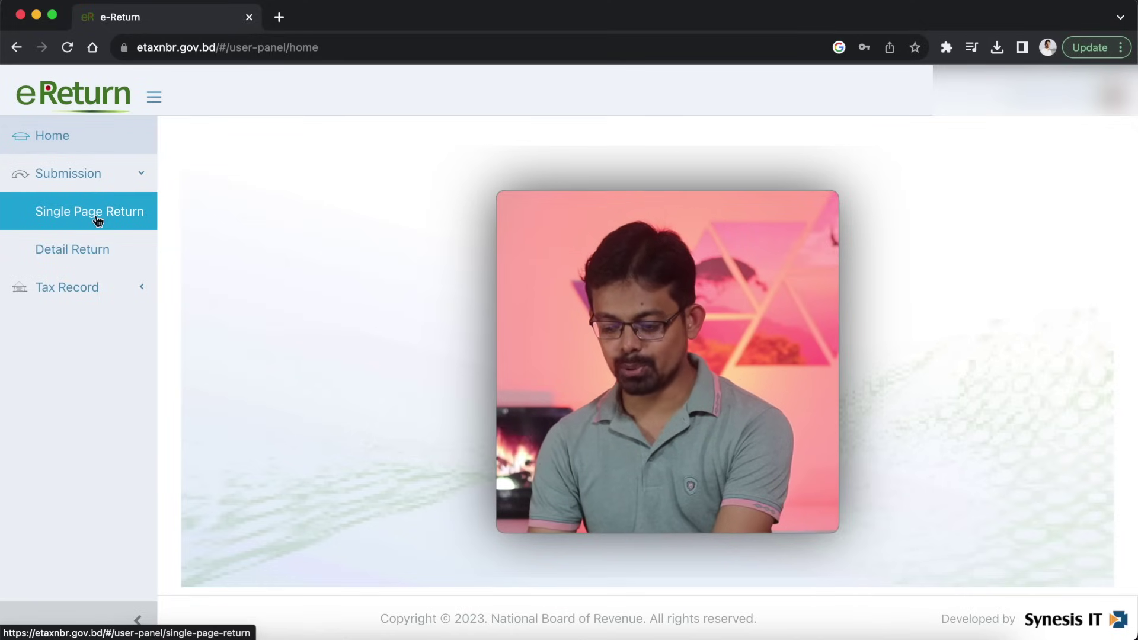
Check the Single Page Return conditions and its main income source locations, close them, and switch to the Detail Return
click(98, 220)
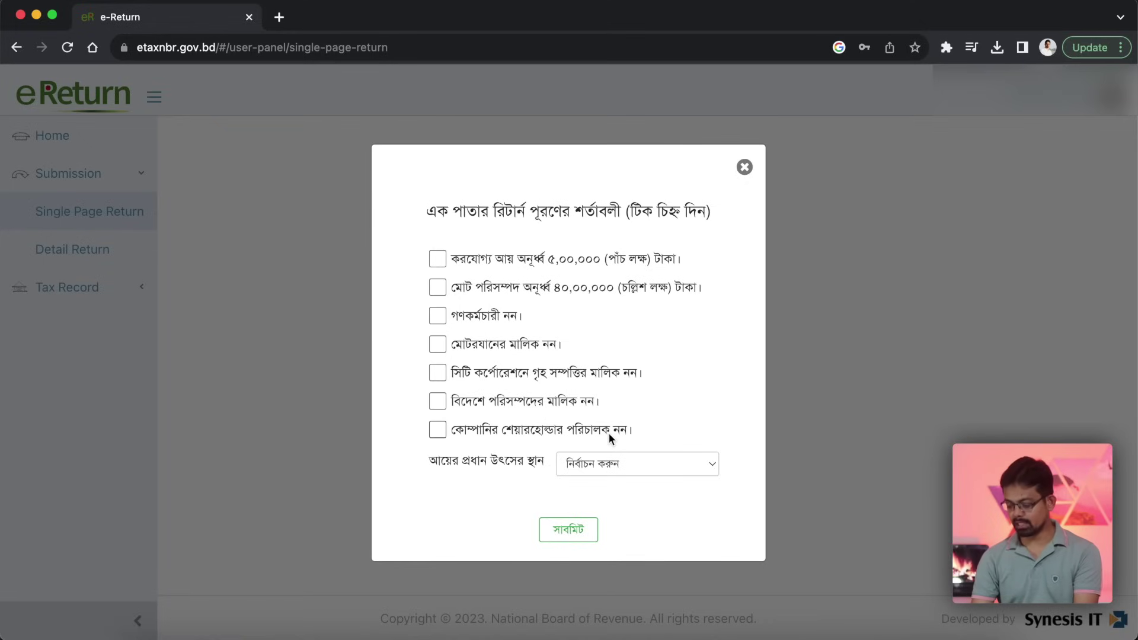
click(629, 467)
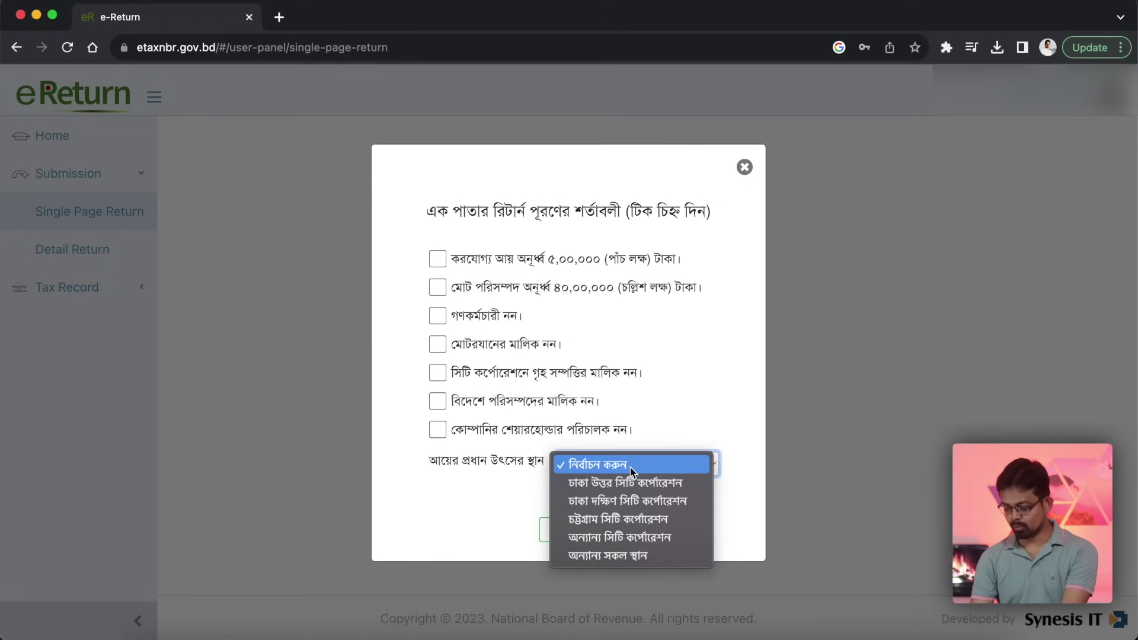
click(503, 517)
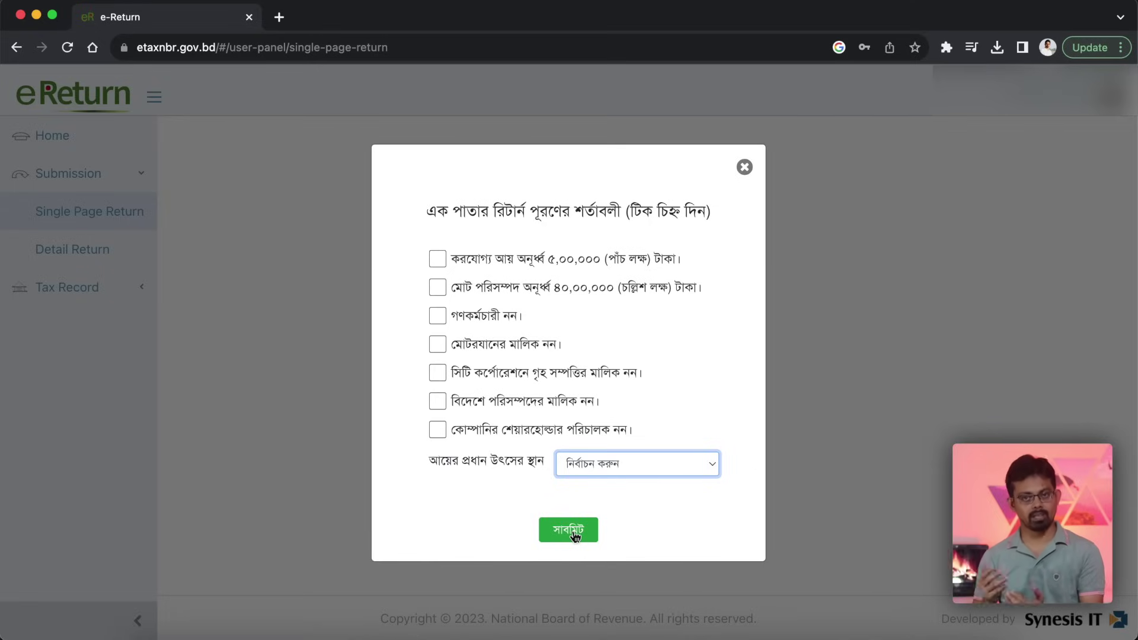
click(745, 167)
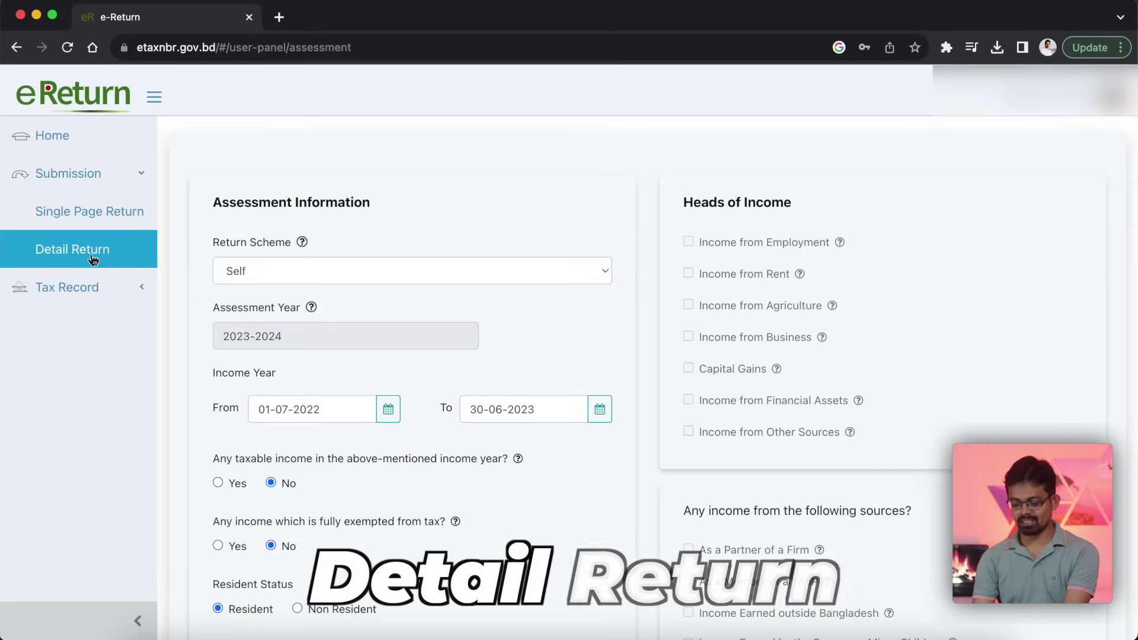
Review the Detail Return's assessment information, including the Return Scheme options, income year and residency questions
click(142, 178)
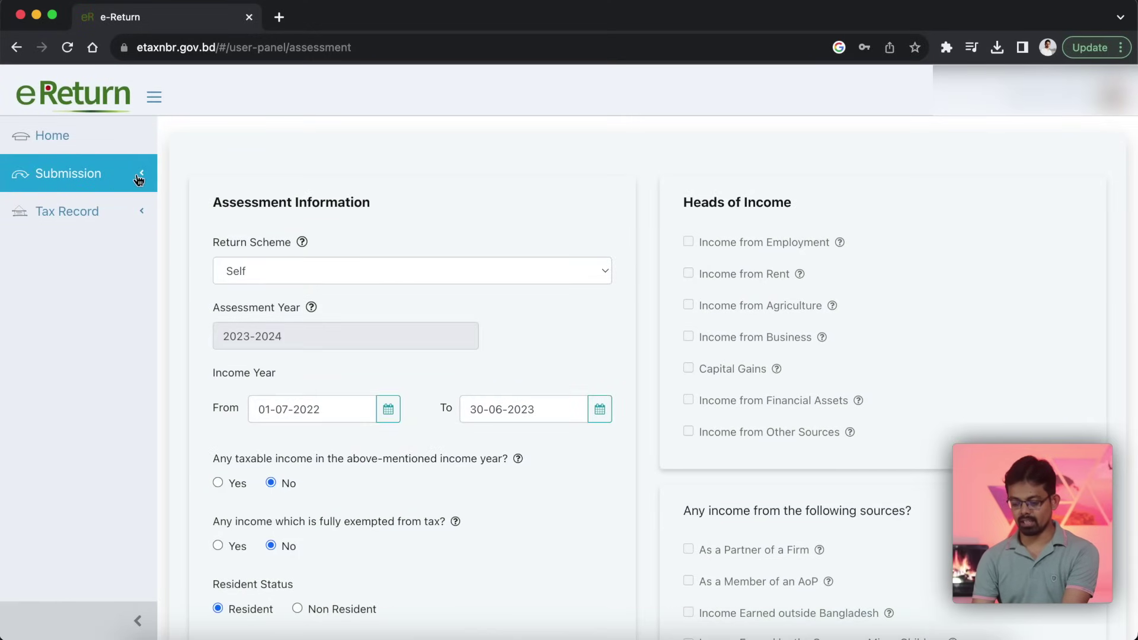
click(142, 178)
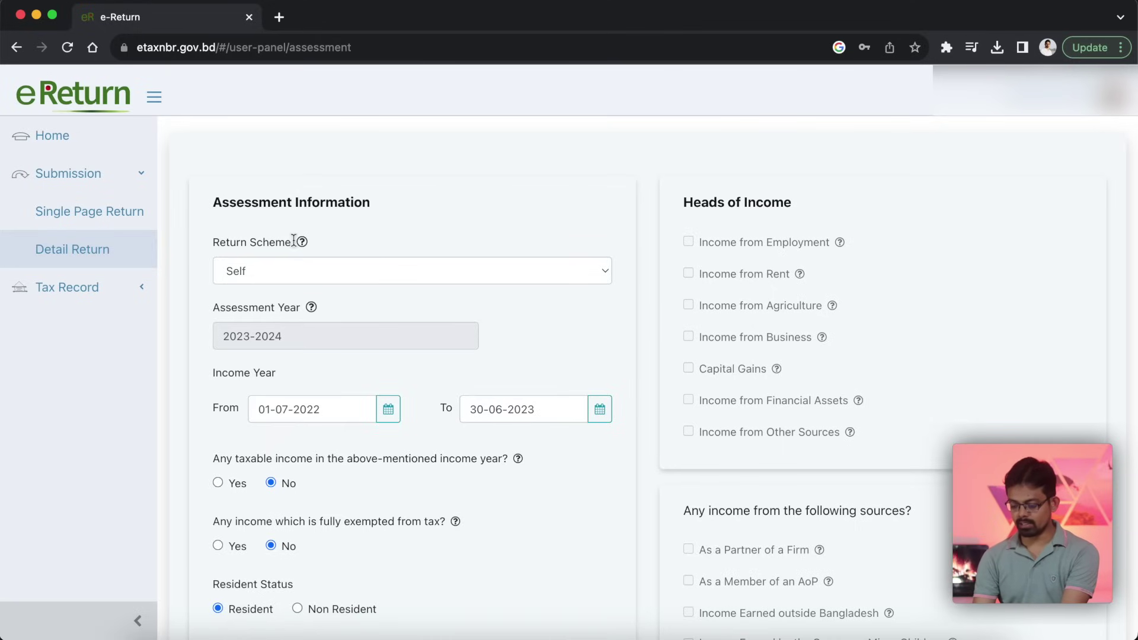
click(296, 274)
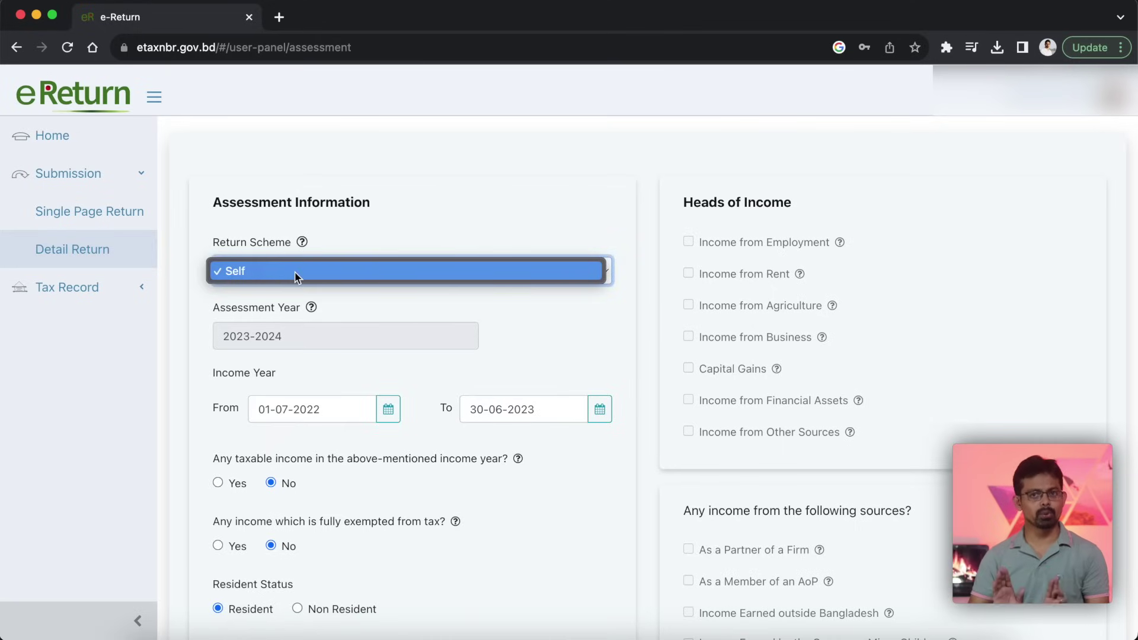
click(303, 343)
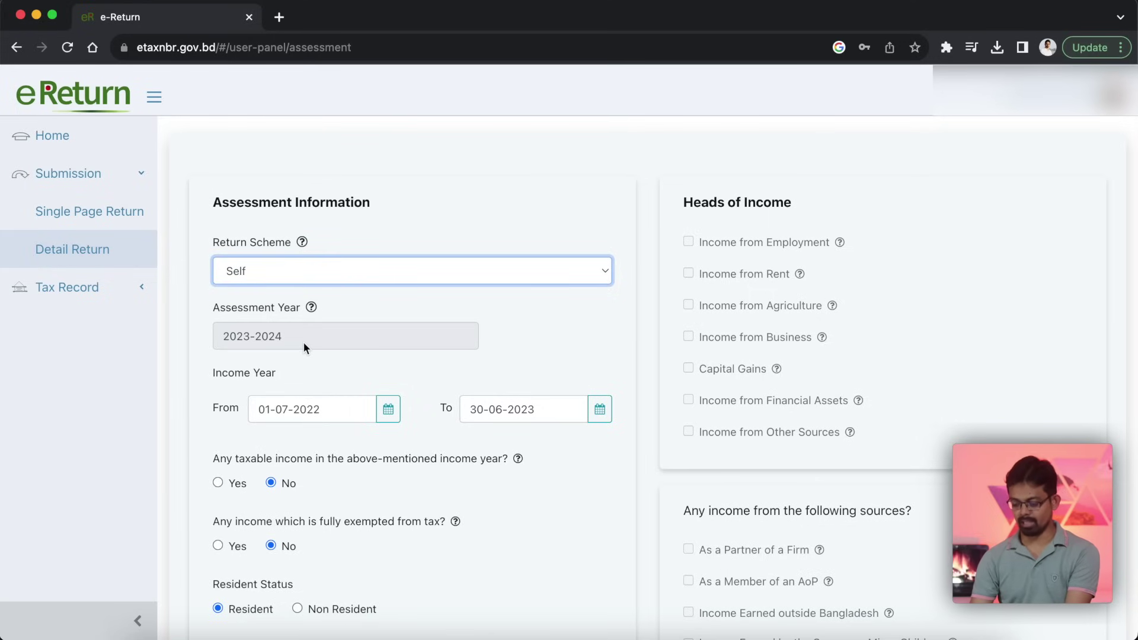
scroll(304, 341, down, 3)
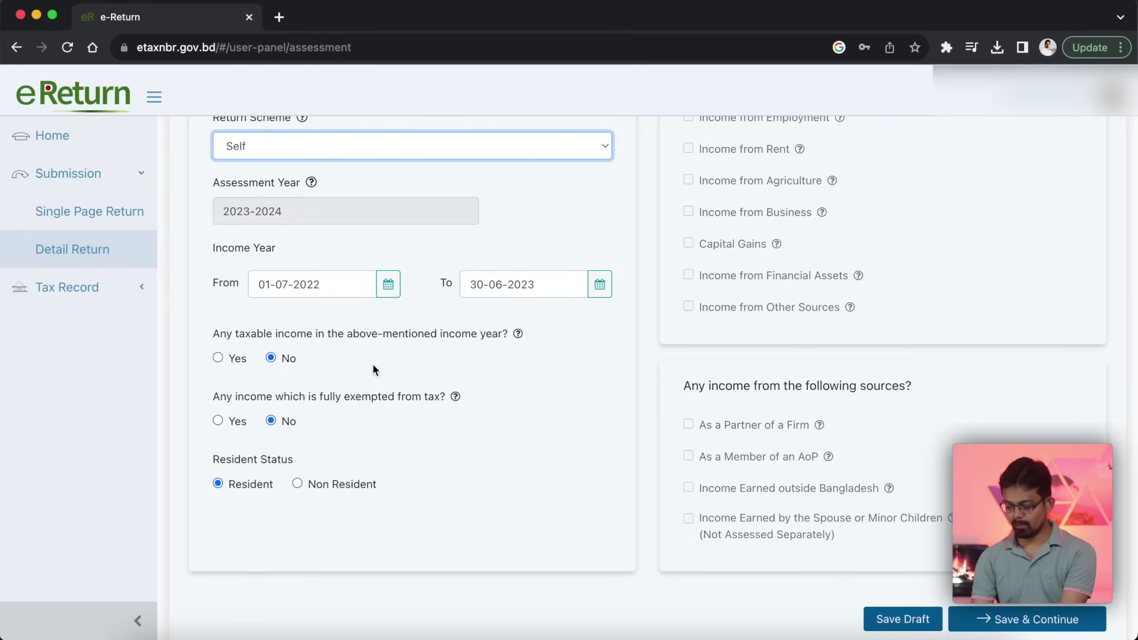
scroll(373, 365, up, 2)
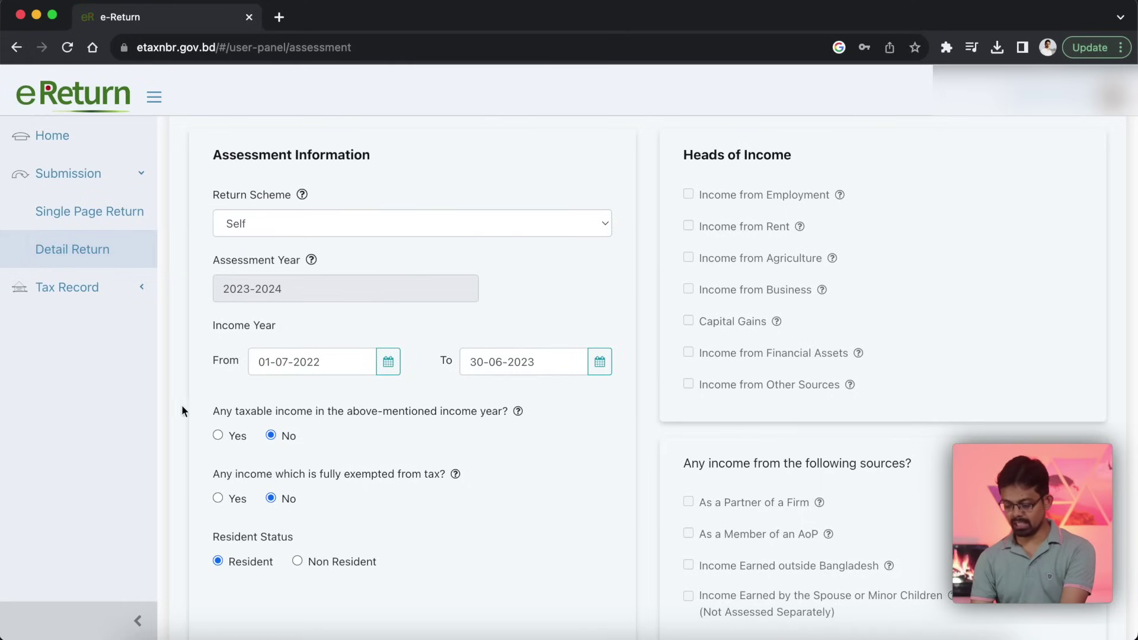
Try declaring taxable income with Income from Employment, and reset the taxable income answer to No with the income section disabled
click(218, 437)
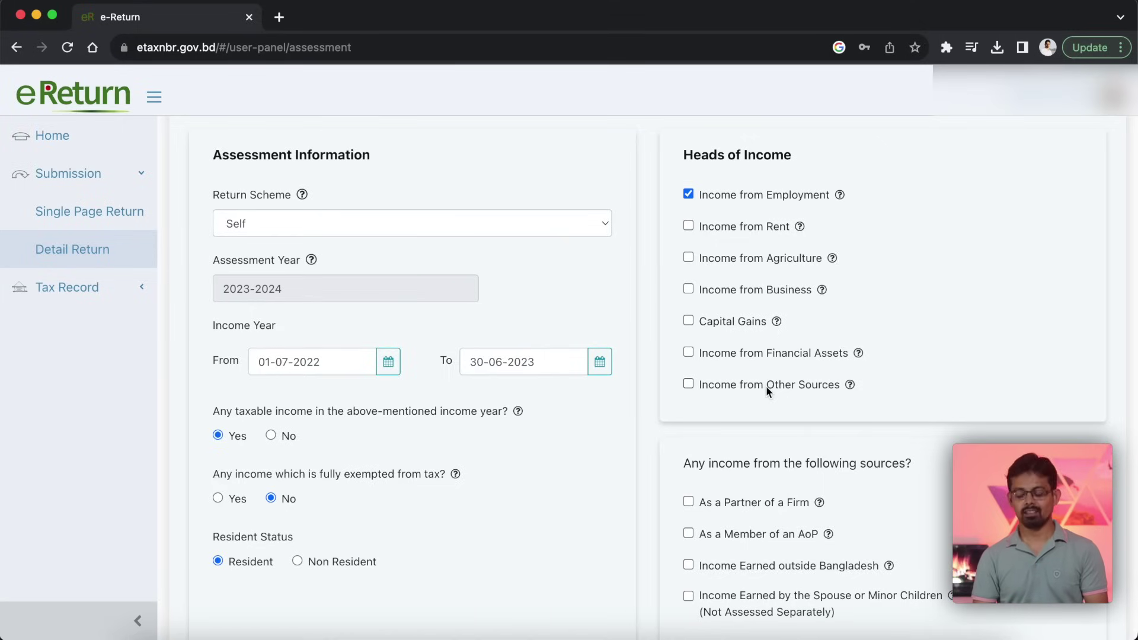
click(687, 193)
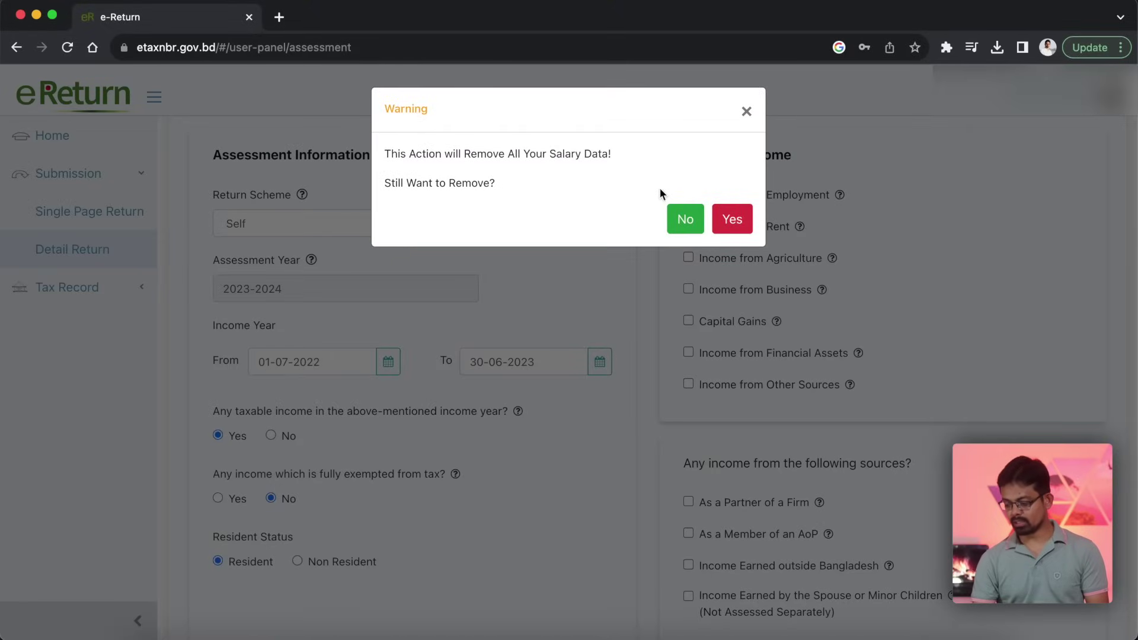
click(734, 221)
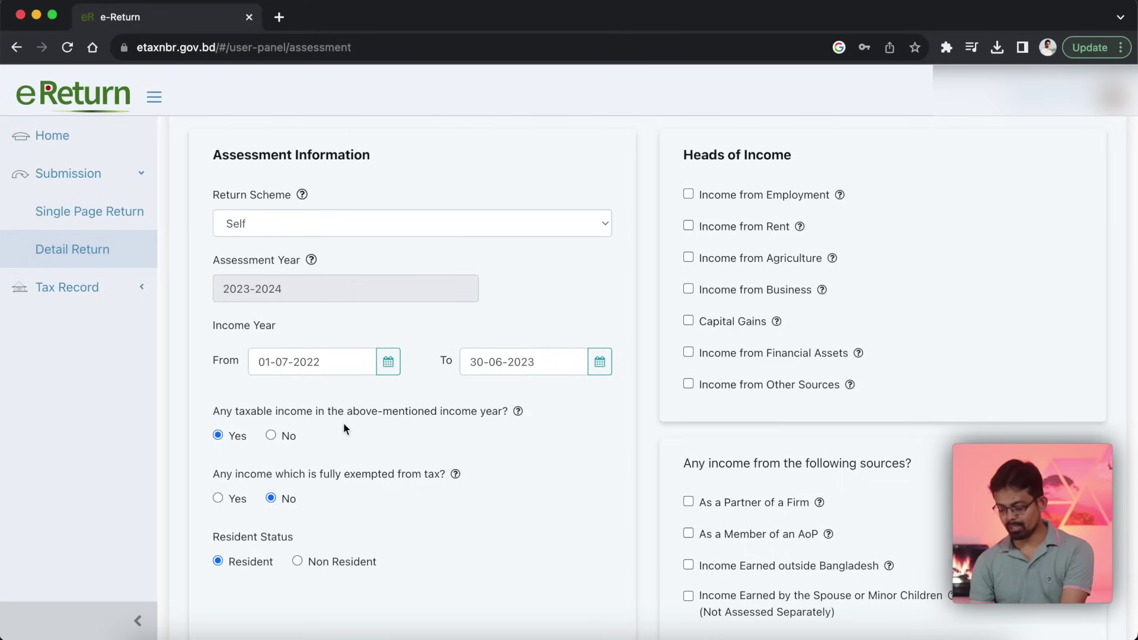
click(270, 436)
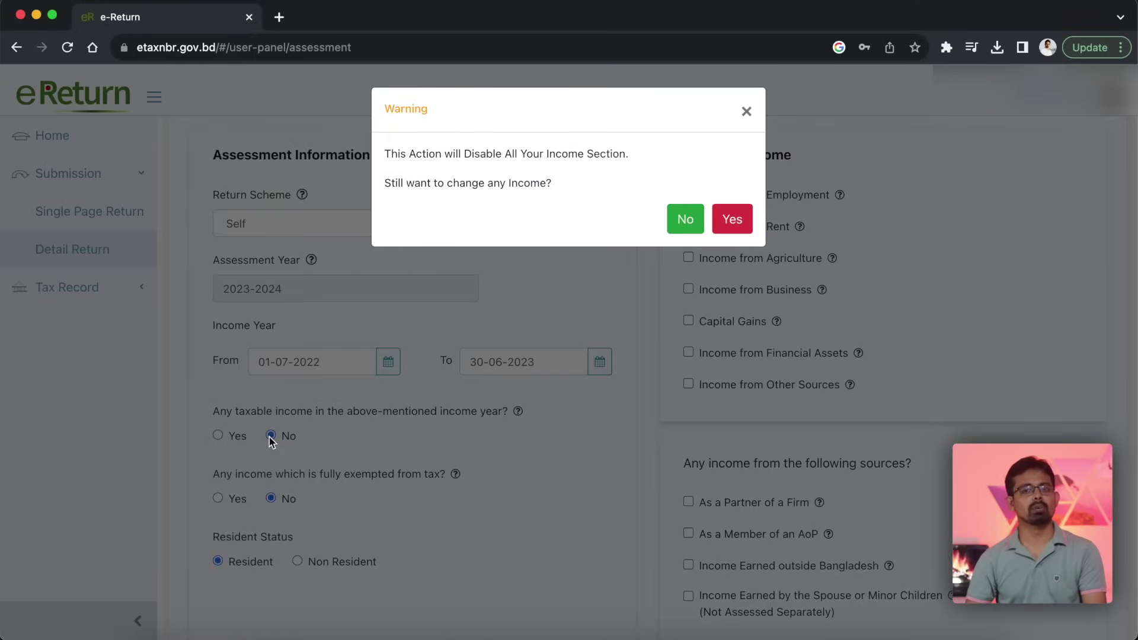
click(734, 223)
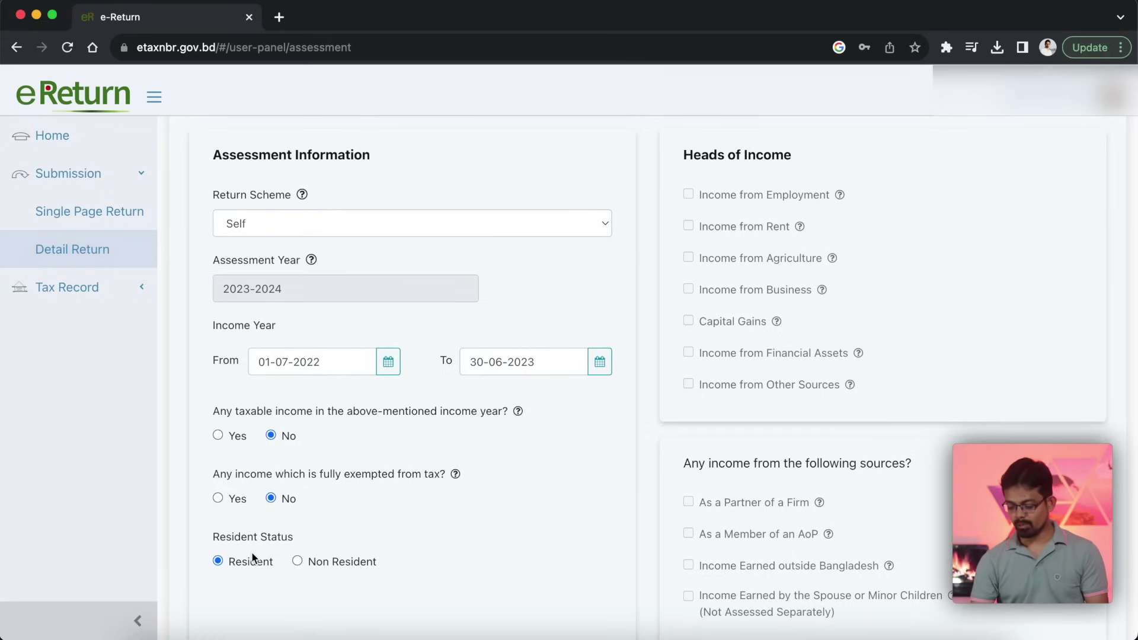
Save the assessment information with no taxable income and continue to the additional information page
scroll(703, 469, down, 1)
scroll(702, 469, down, 2)
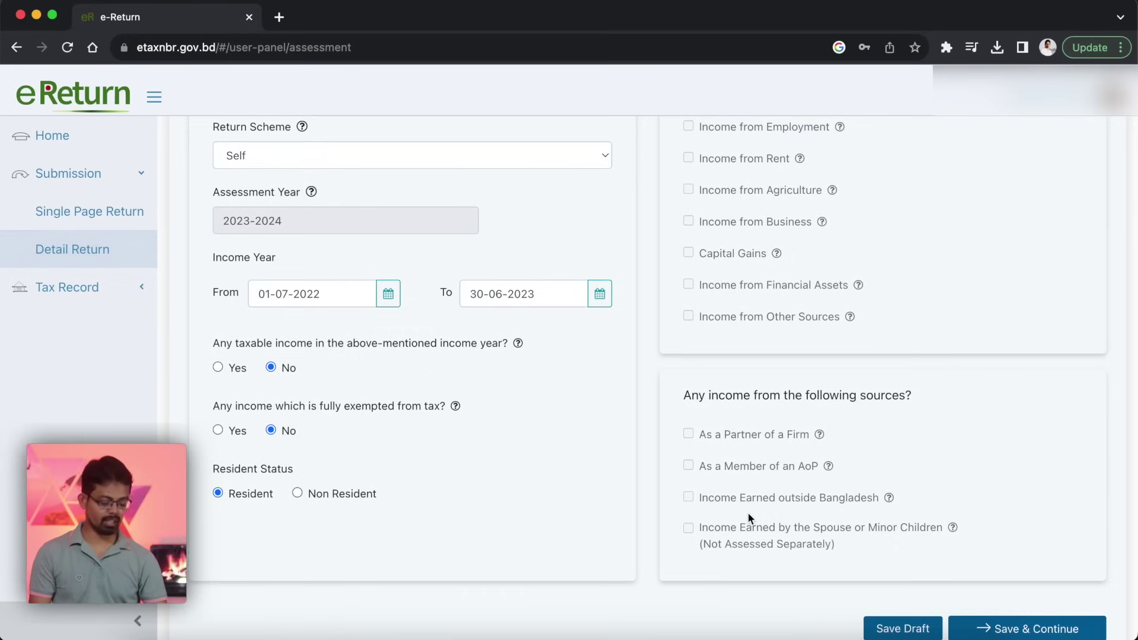
scroll(978, 501, down, 2)
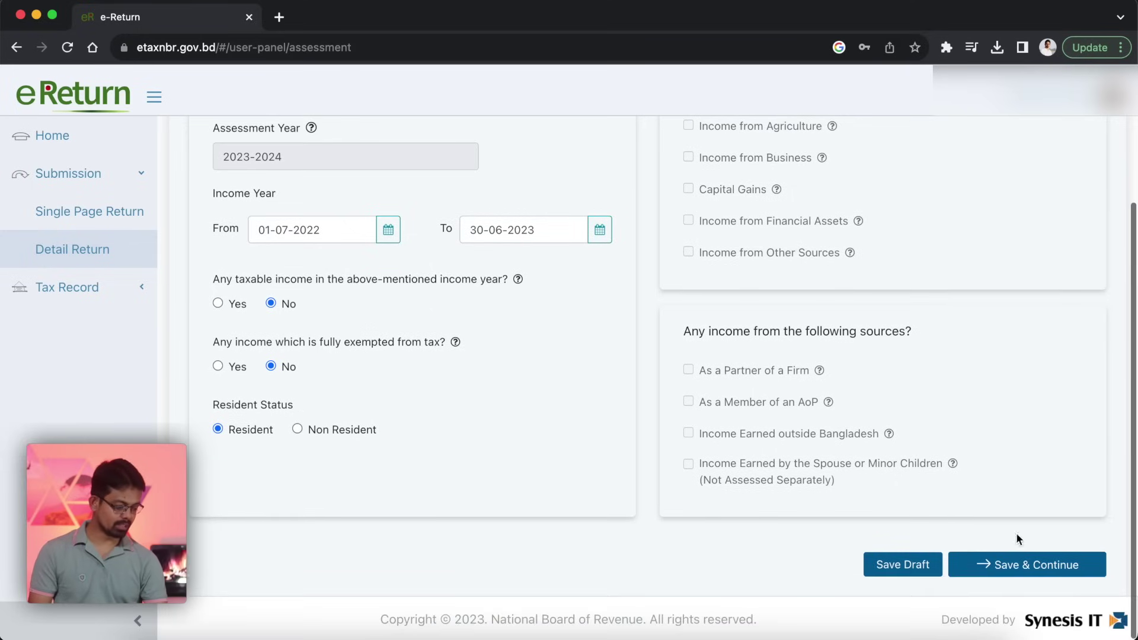
click(1027, 570)
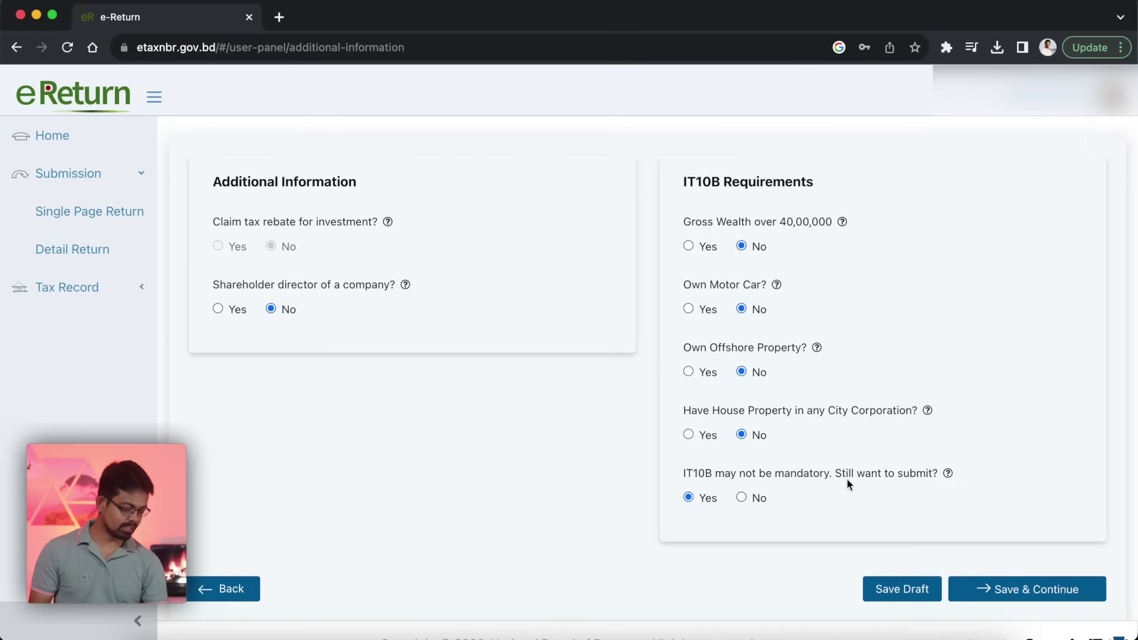
Try opting out of IT10B, keep its submission set to Yes, and save the additional information to continue
click(742, 498)
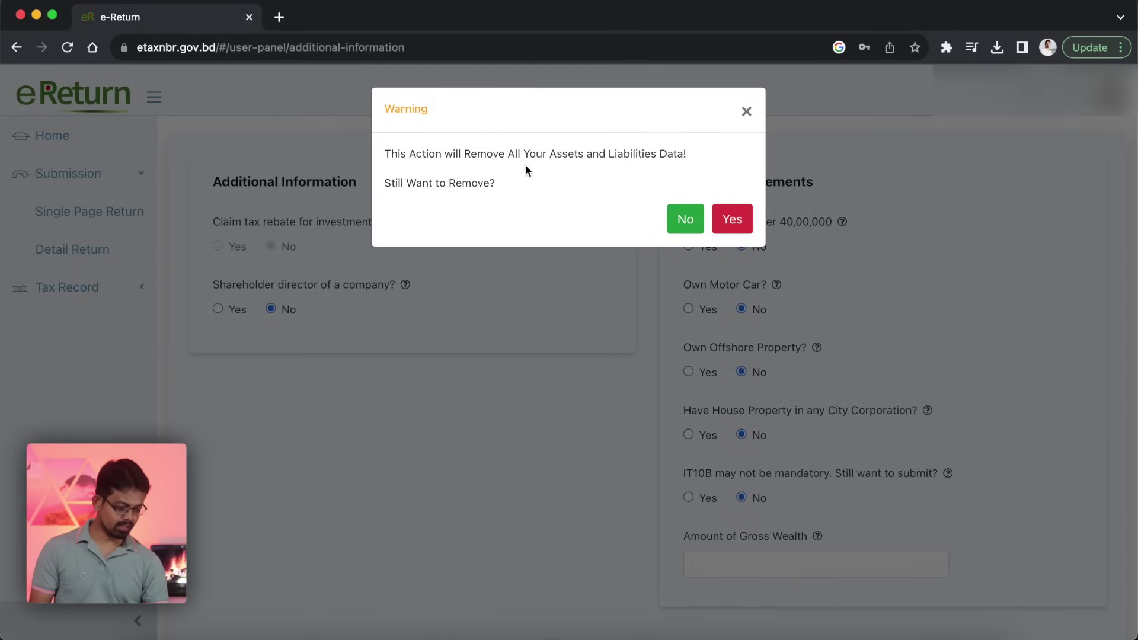
click(678, 219)
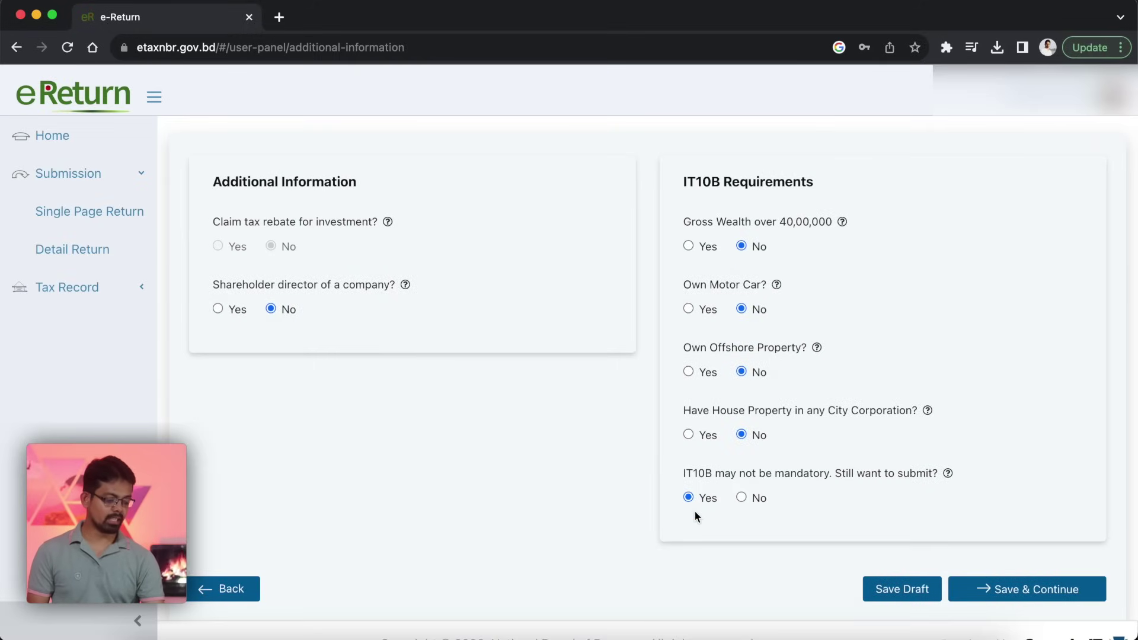
click(1031, 593)
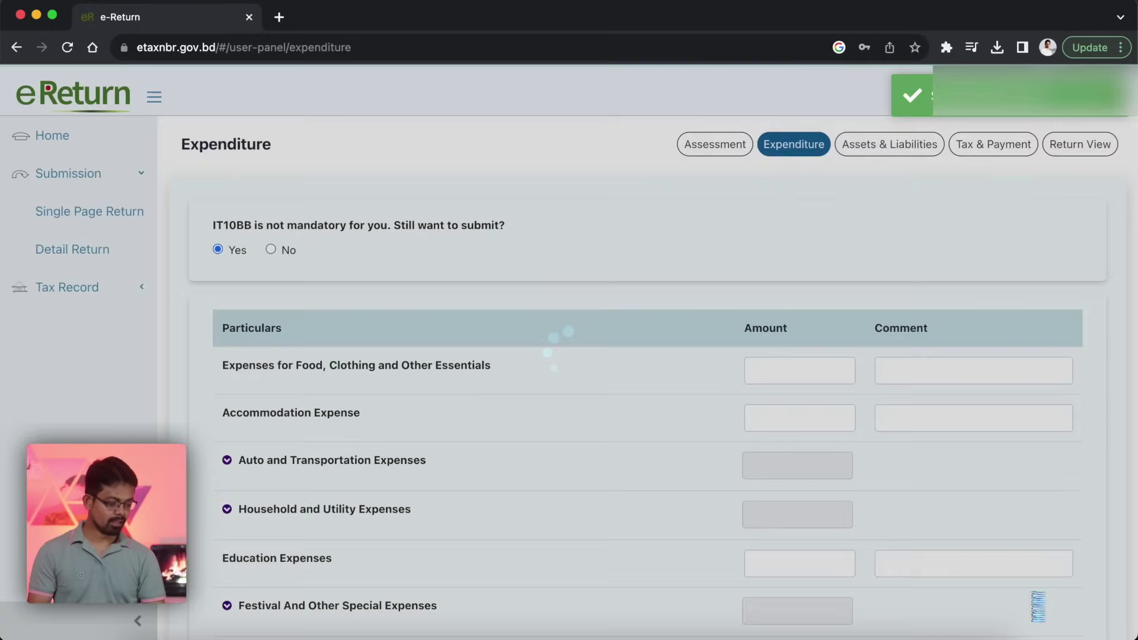
Examine the itemised expenditure categories, including the sub-items of Auto and Transportation Expenses and Household and Utility Expenses
scroll(774, 505, down, 4)
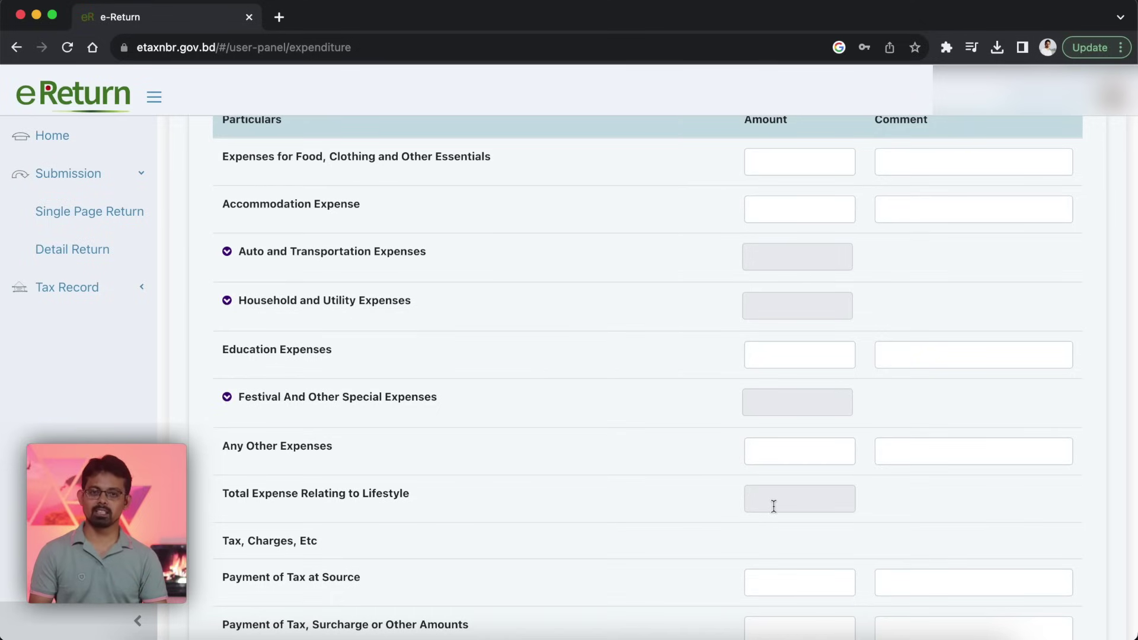
scroll(772, 505, down, 1)
scroll(802, 373, up, 2)
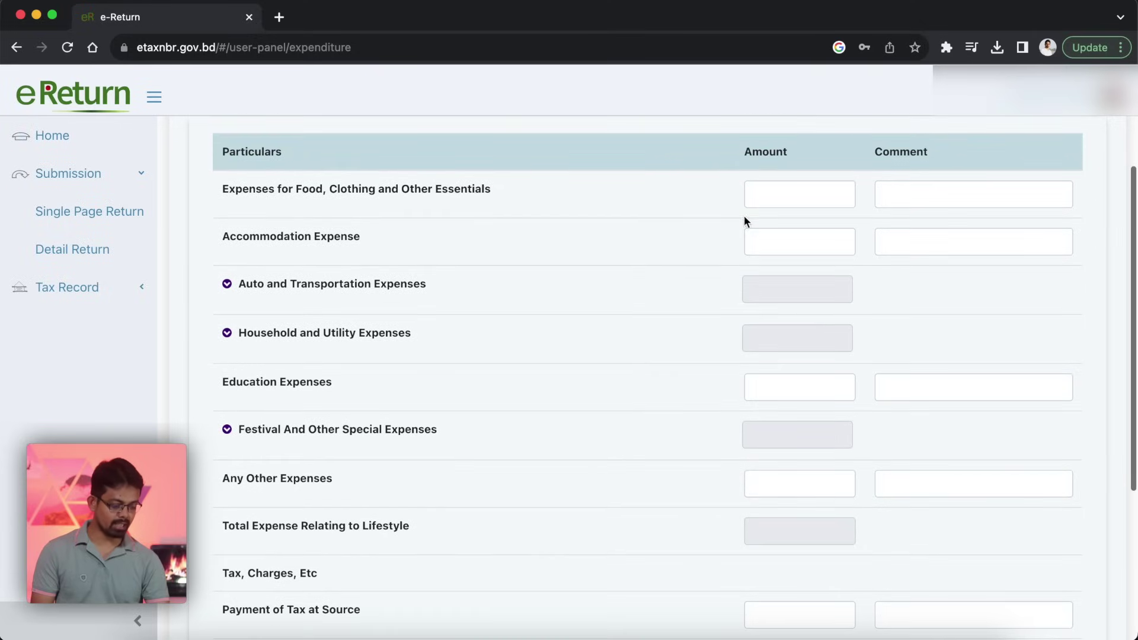
click(801, 200)
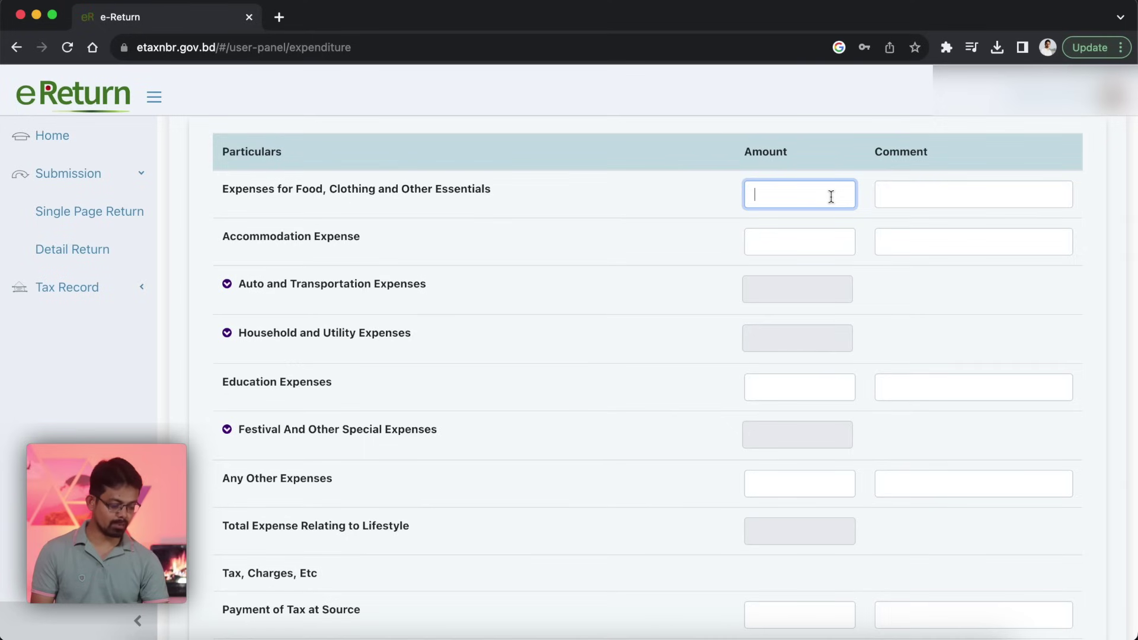
click(227, 285)
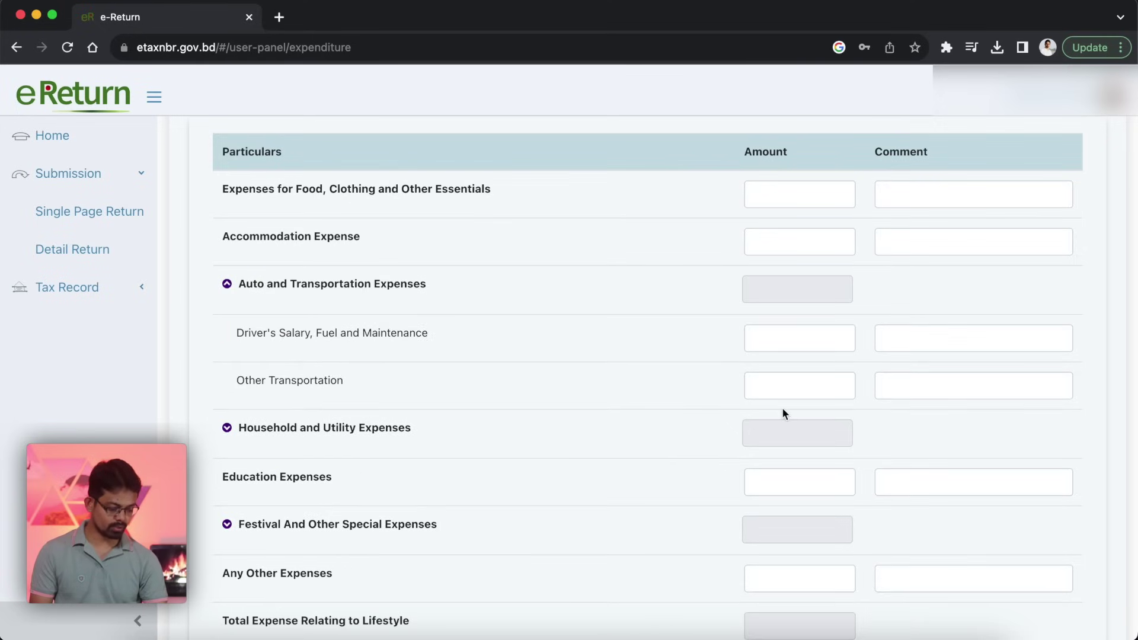
scroll(783, 412, down, 3)
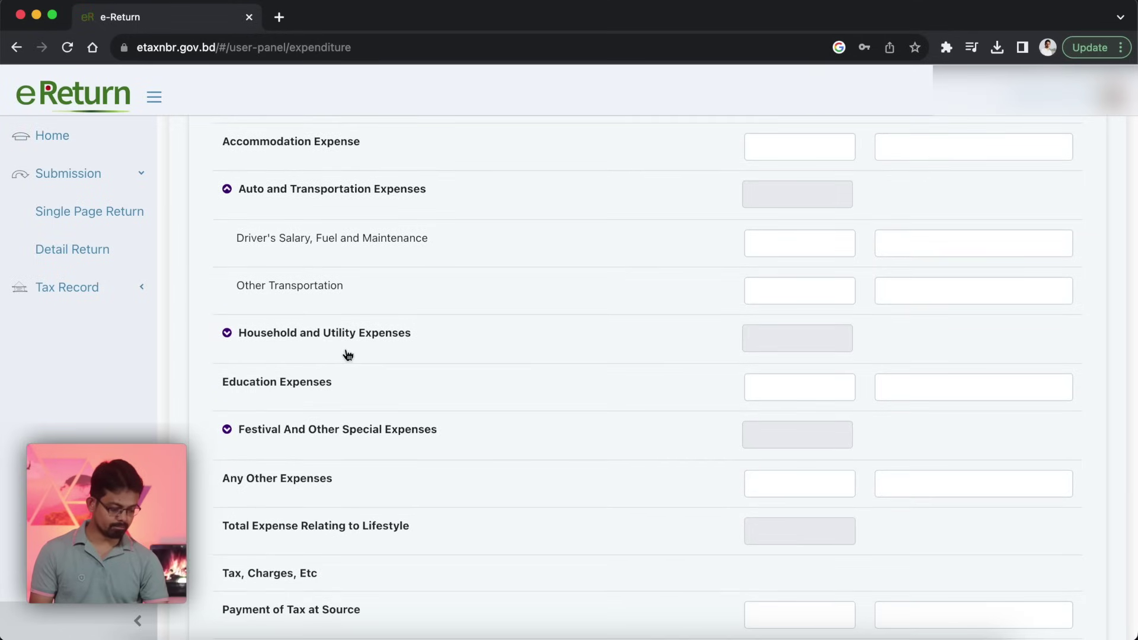
click(228, 336)
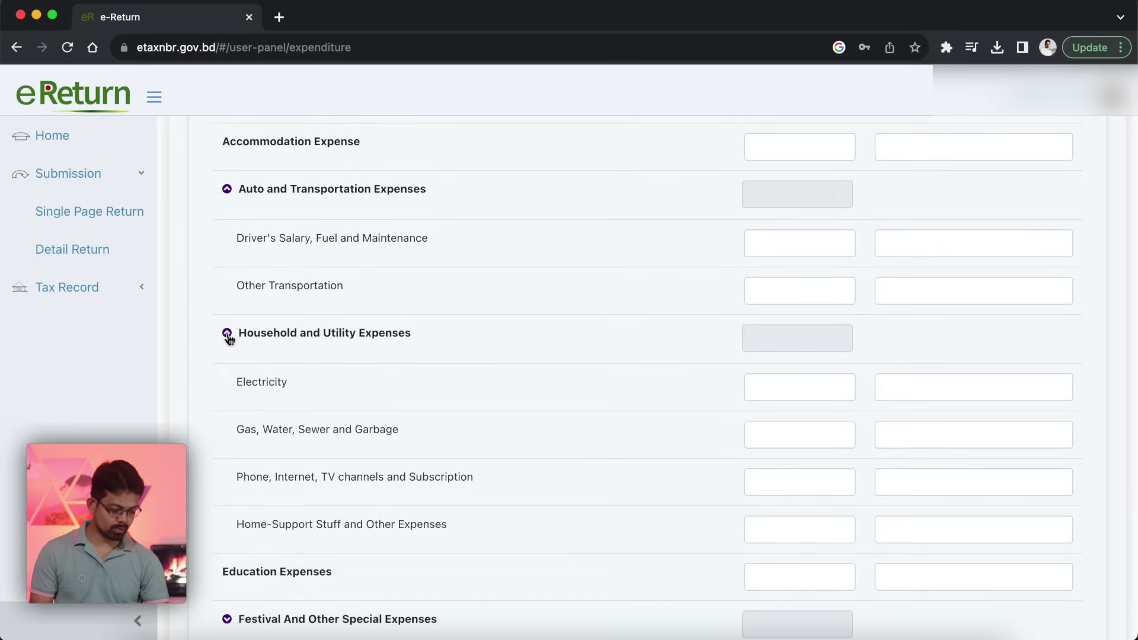
scroll(831, 386, down, 2)
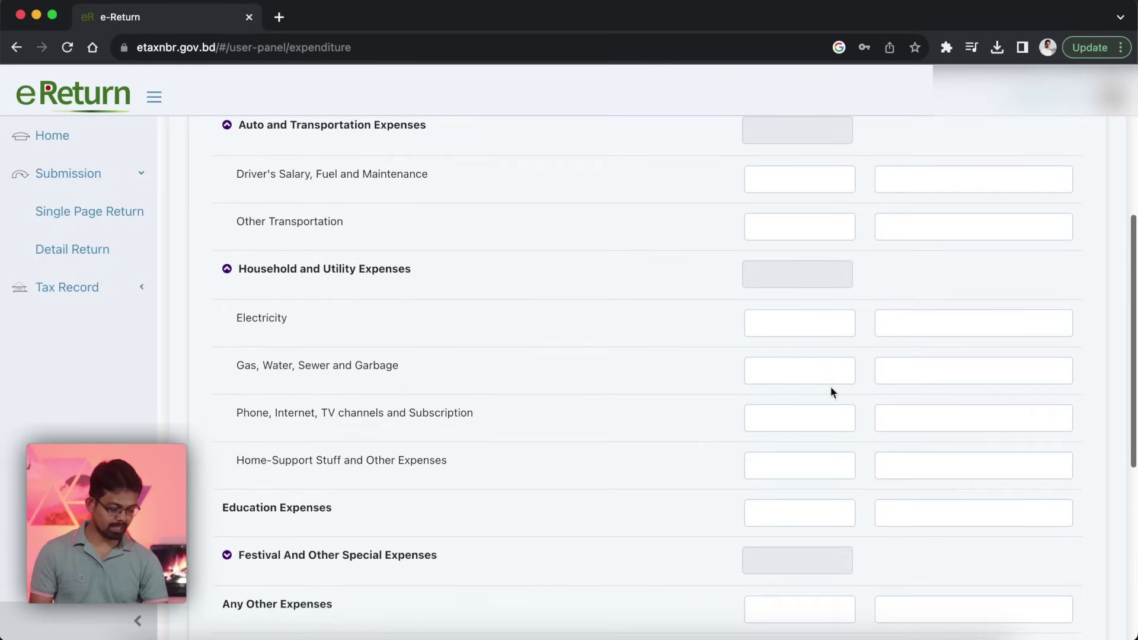
scroll(819, 370, down, 3)
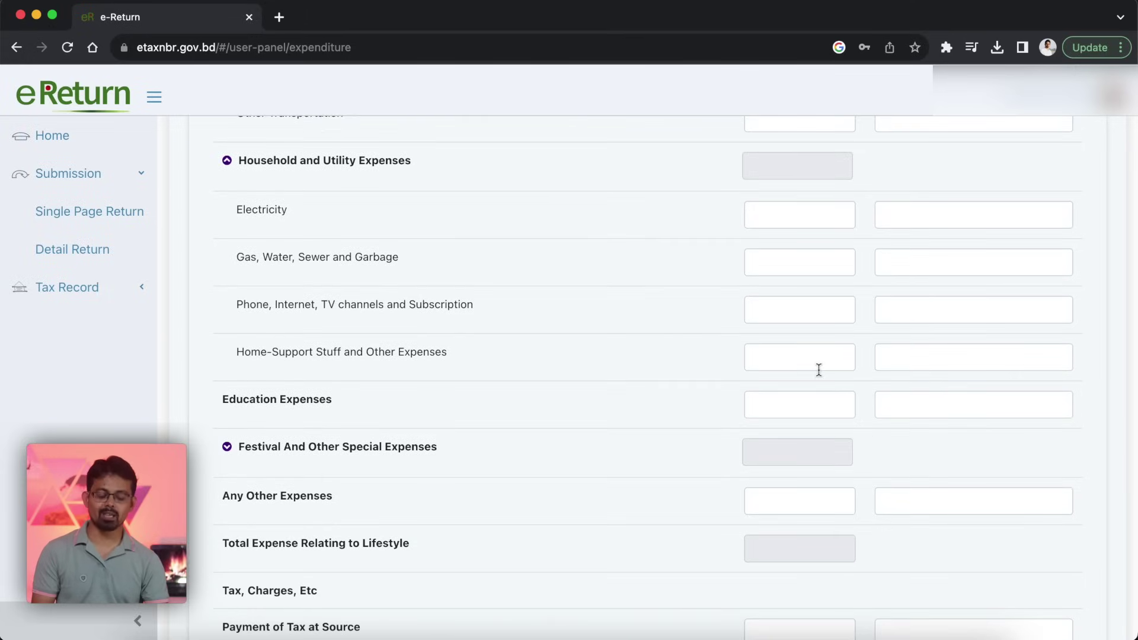
scroll(819, 370, up, 10)
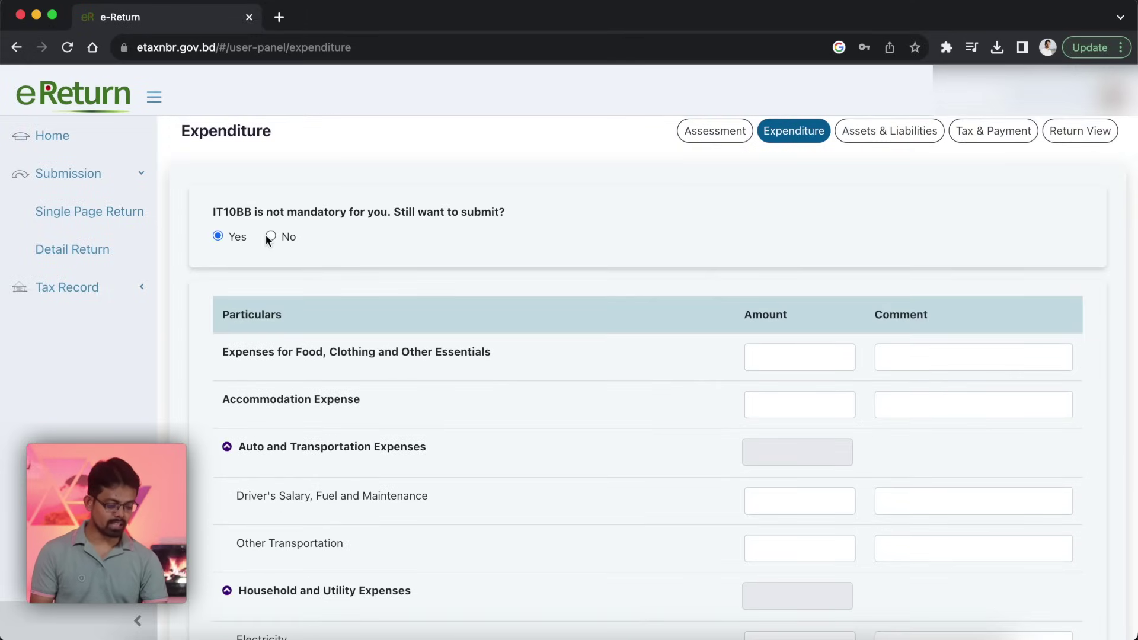
Opt out of submitting IT10BB, enter 65,000 as the total amount of expense and tax, and save to continue
click(268, 237)
click(813, 373)
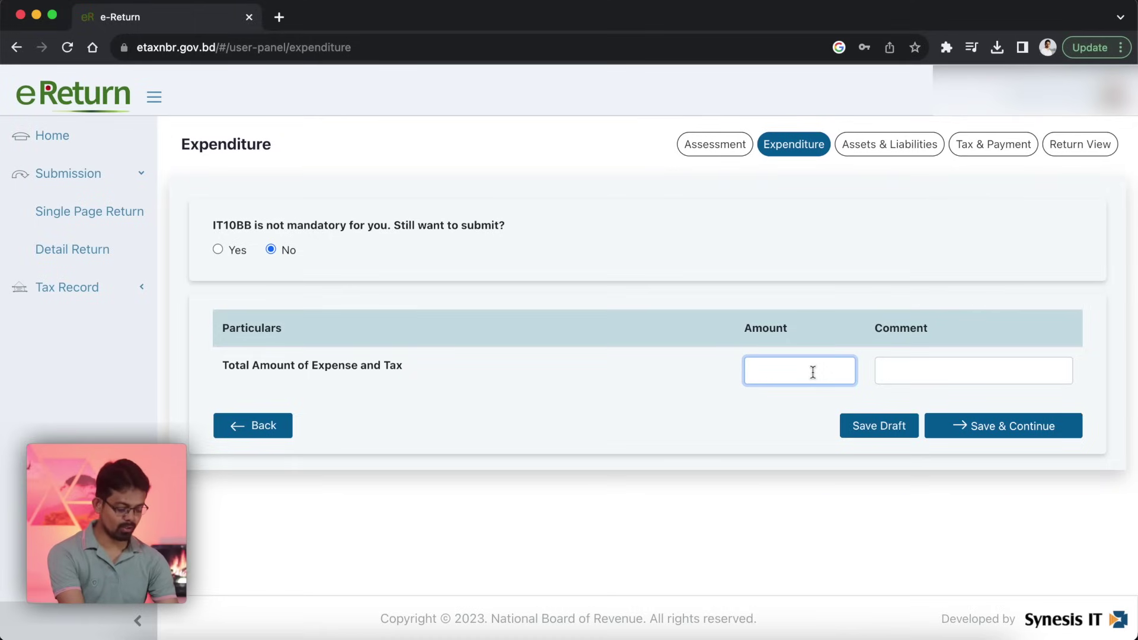
text(650000)
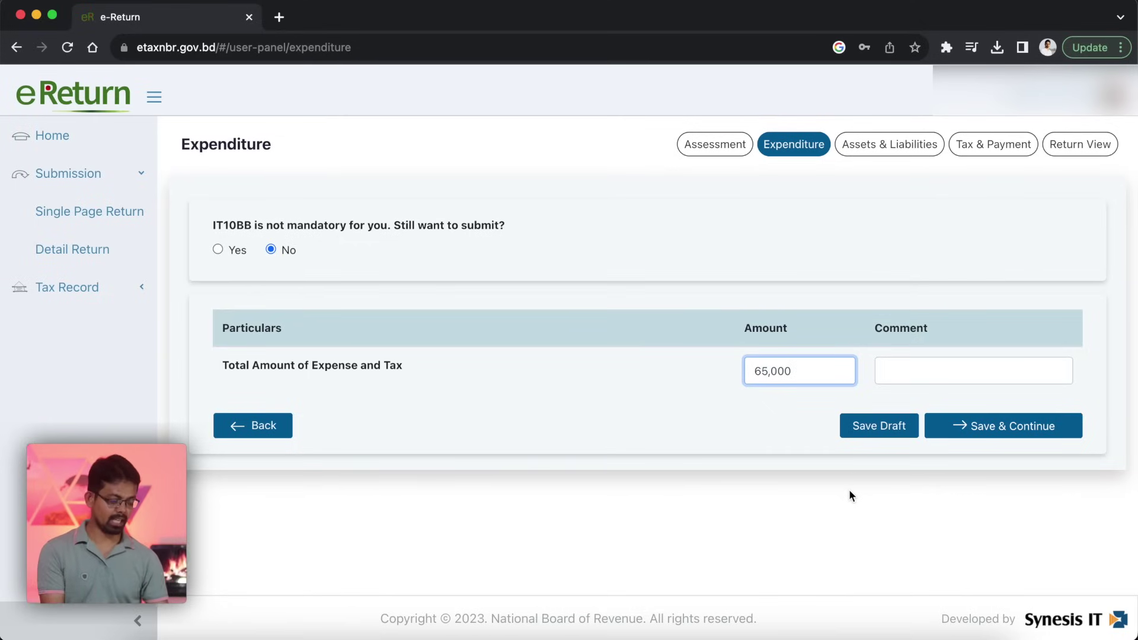
click(981, 427)
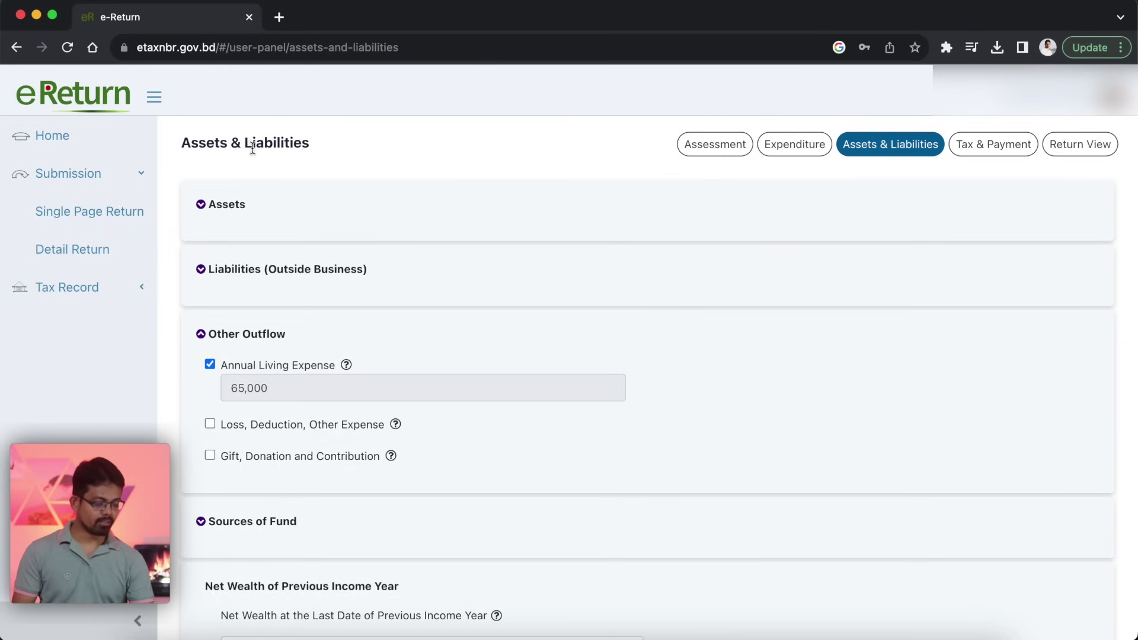
In the Assets section, add a Non-Agricultural Property entry with Inheritance as its type of acquisition
click(200, 205)
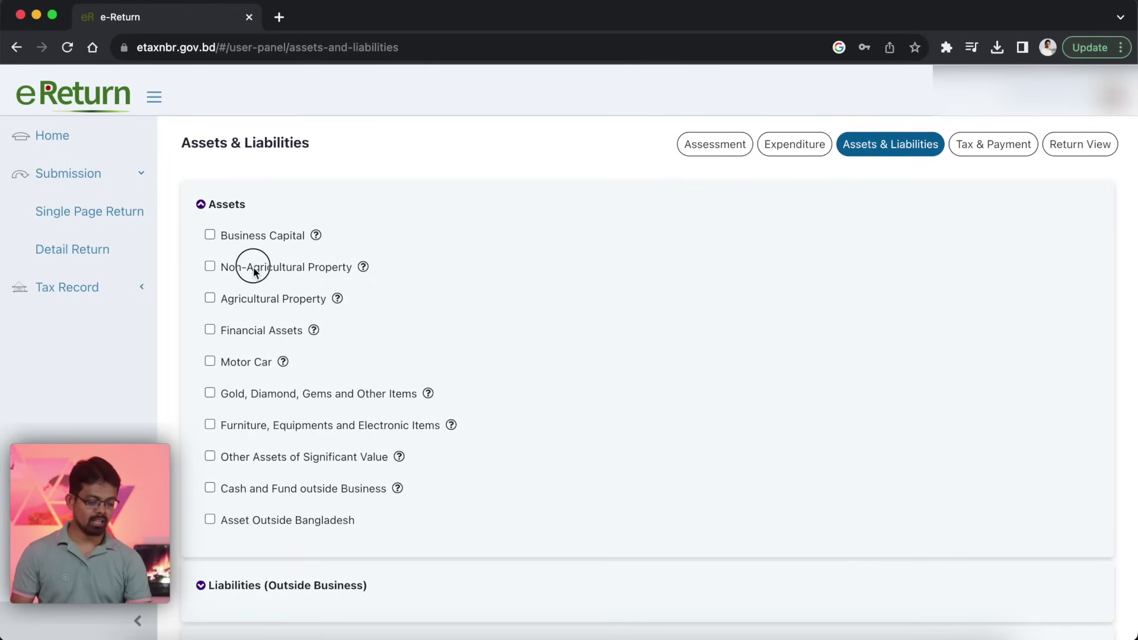
click(215, 266)
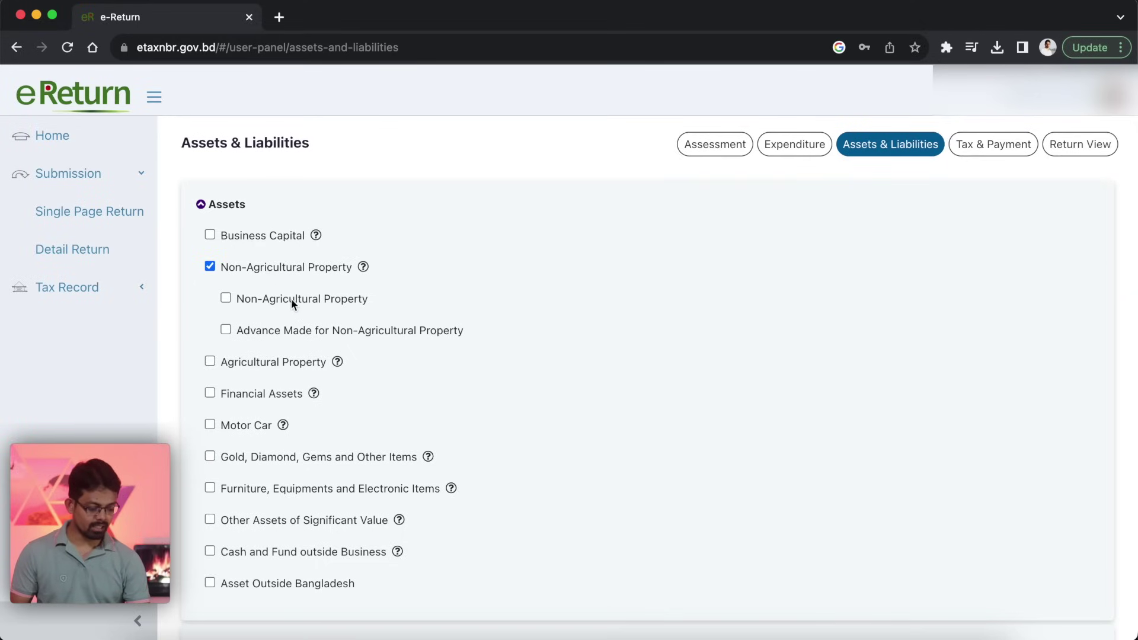
click(226, 298)
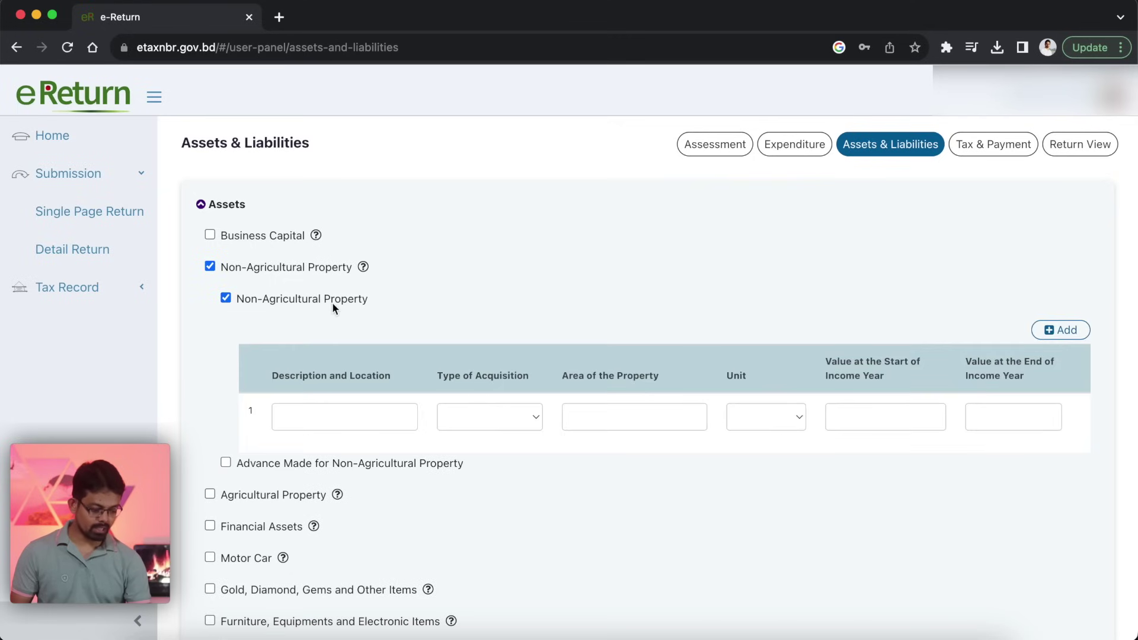
click(339, 417)
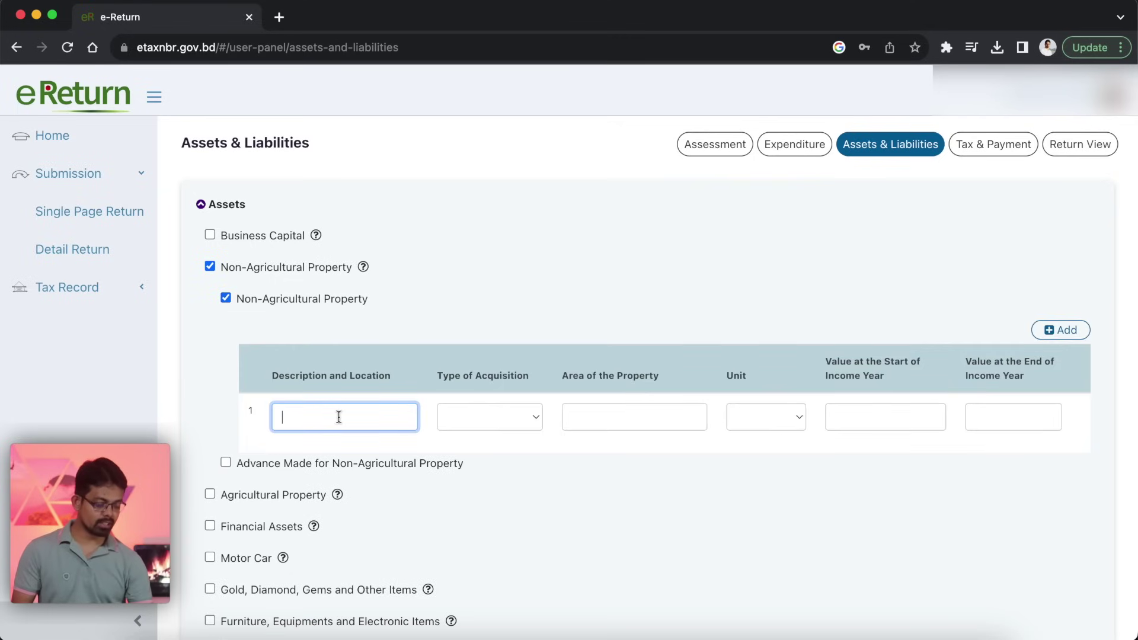
scroll(339, 417, down, 1)
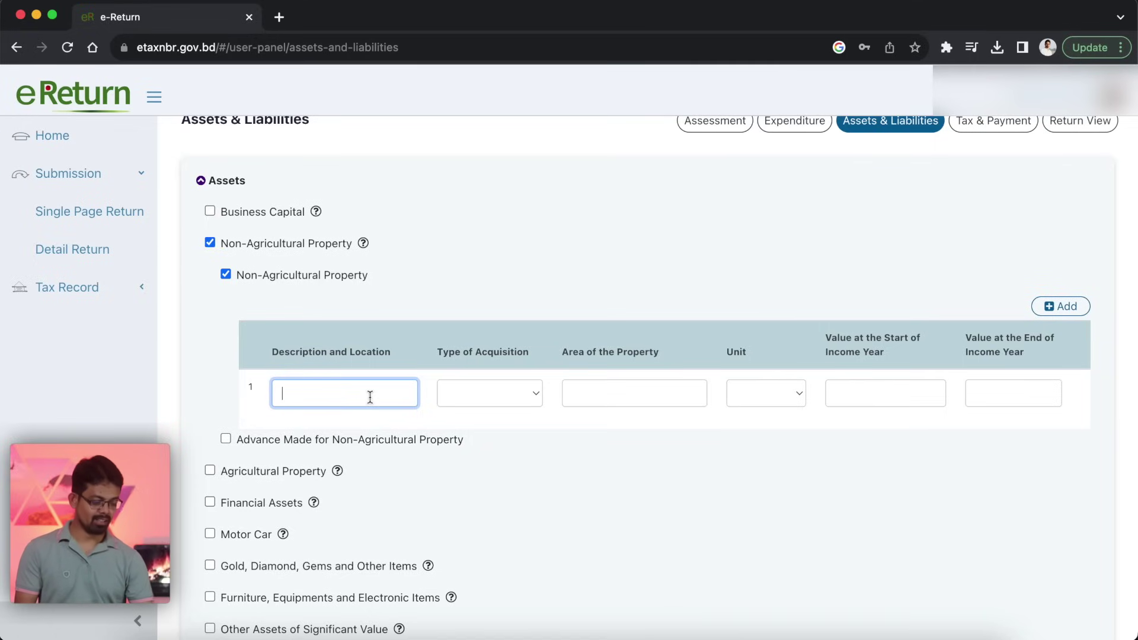
click(537, 394)
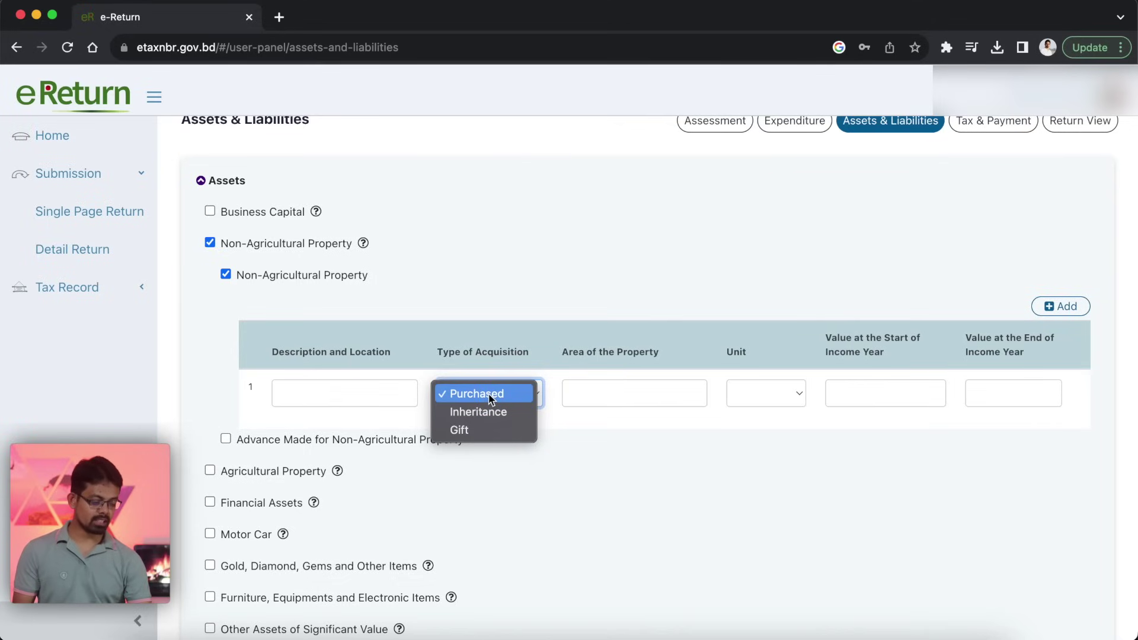
click(490, 415)
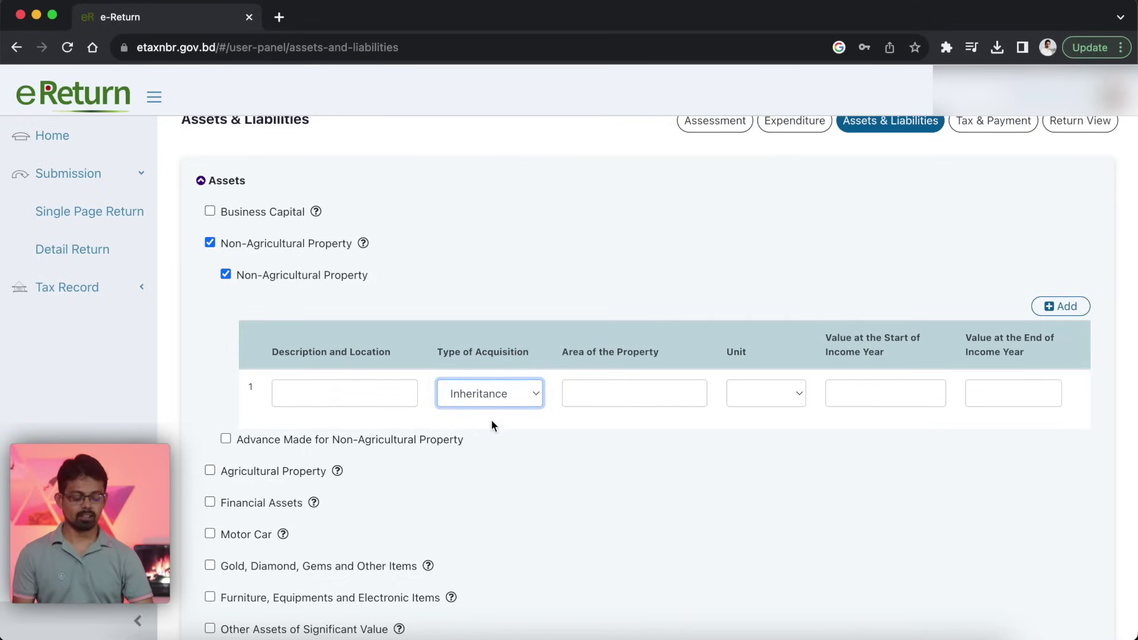
Set the non-agricultural property's area to 6 and its unit to acre
click(657, 395)
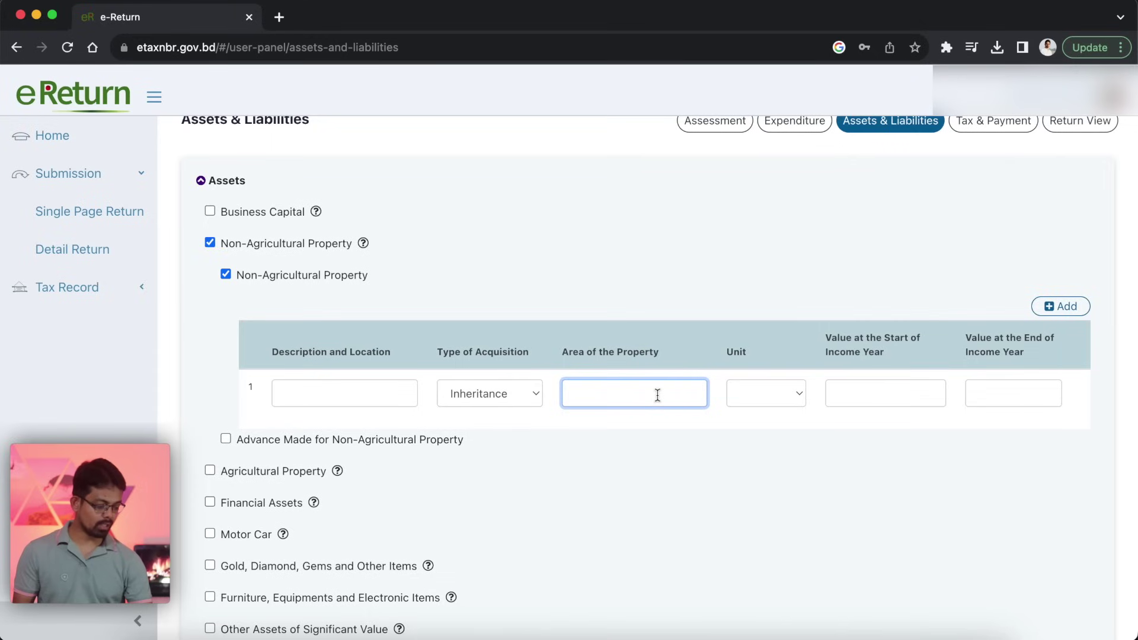
click(799, 394)
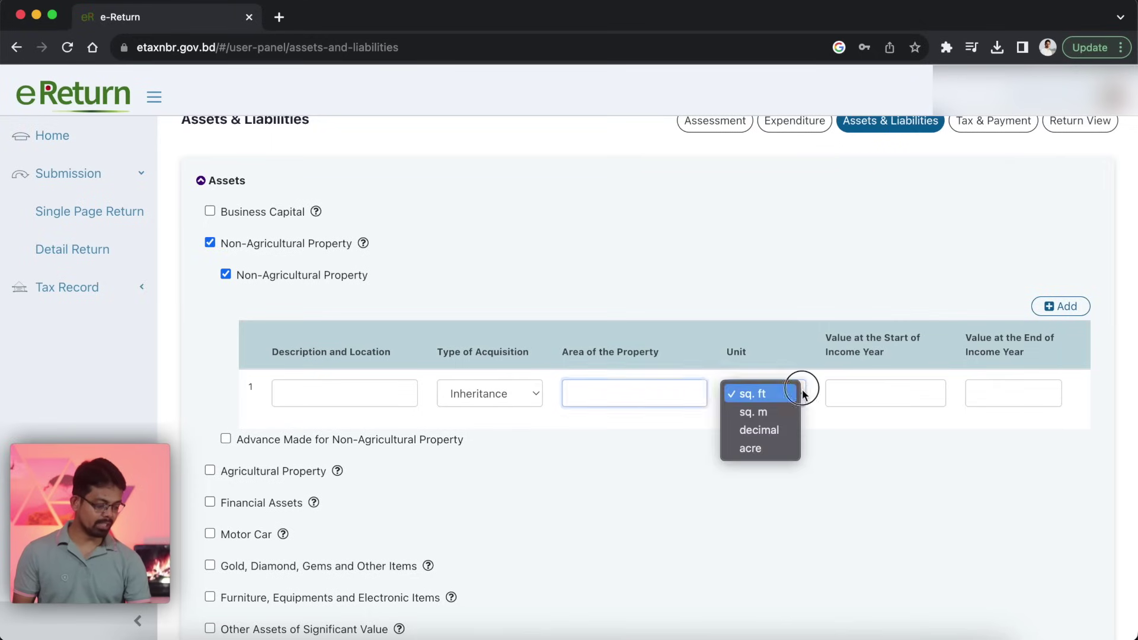
click(776, 448)
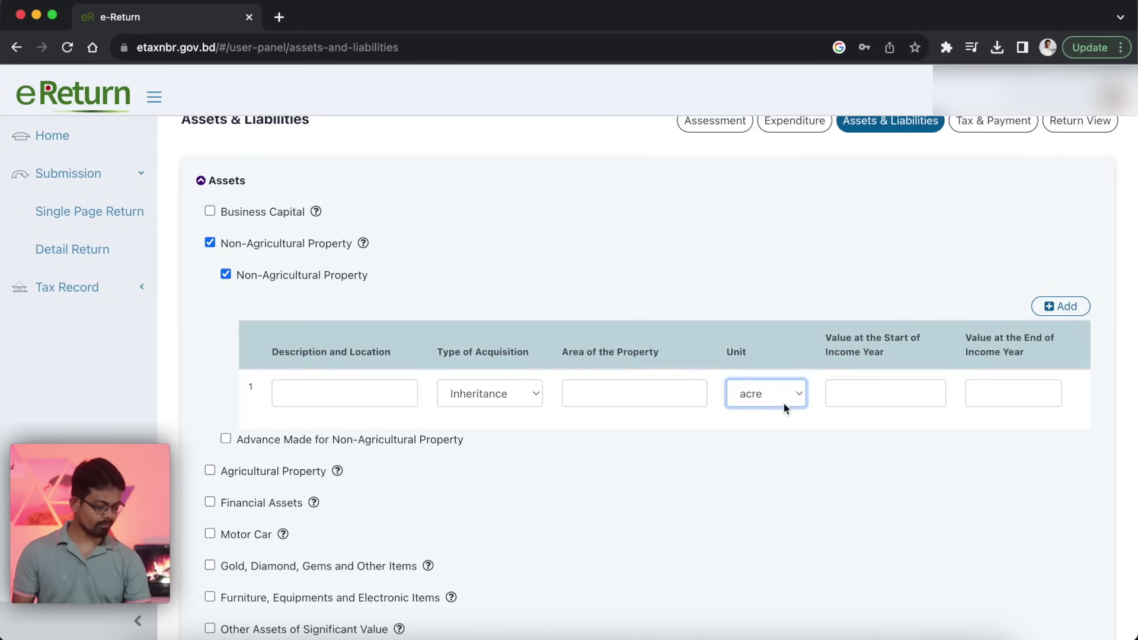
click(786, 403)
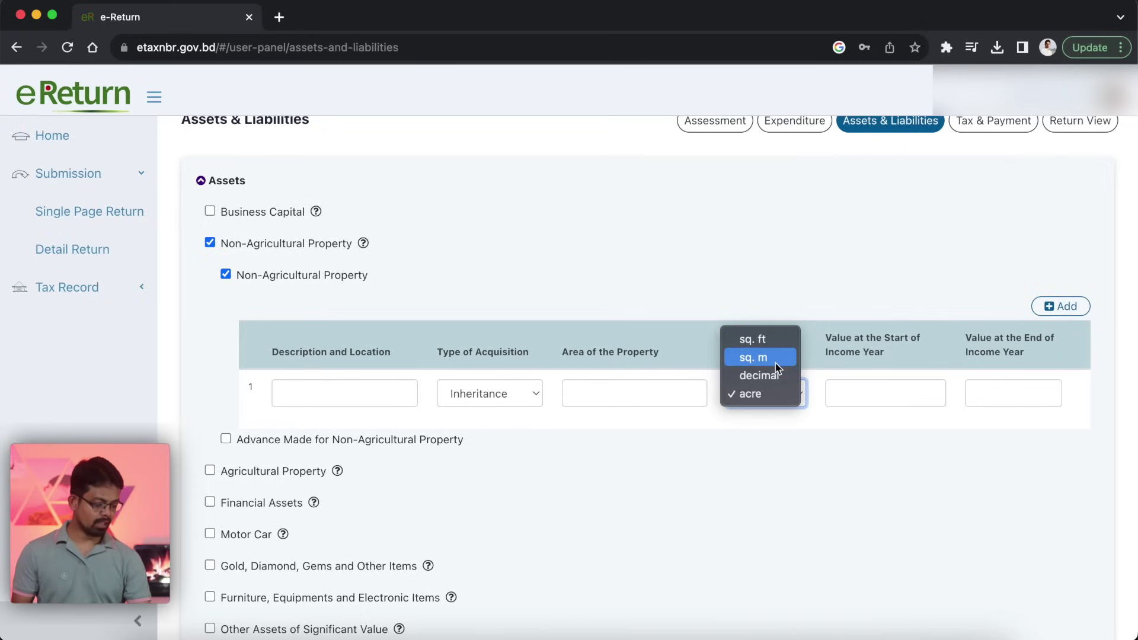
click(666, 390)
click(667, 390)
text(6)
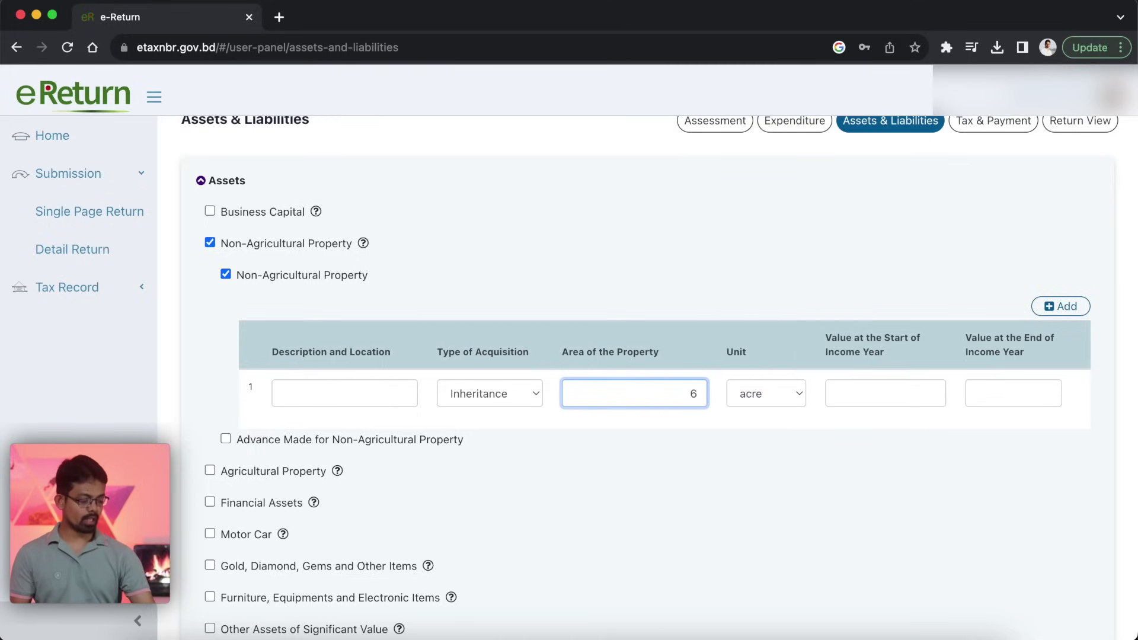
Copy the column heading "Description and Location" into the non-agricultural property's description as placeholder text
click(384, 394)
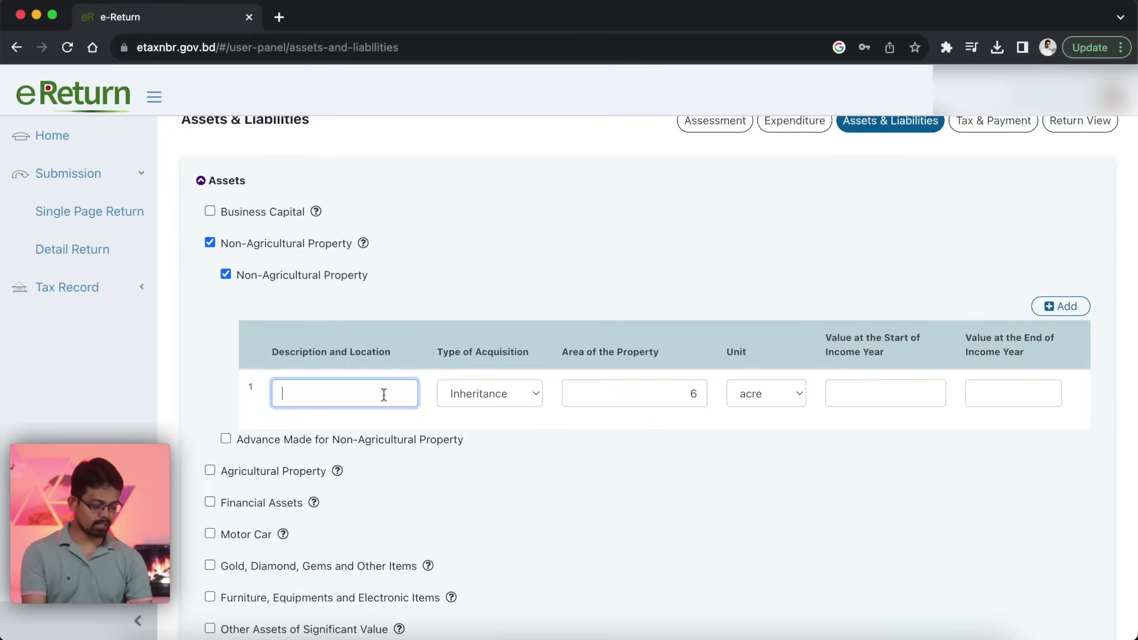
drag(278, 354, 397, 351)
key(super+c)
click(380, 385)
key(super+v)
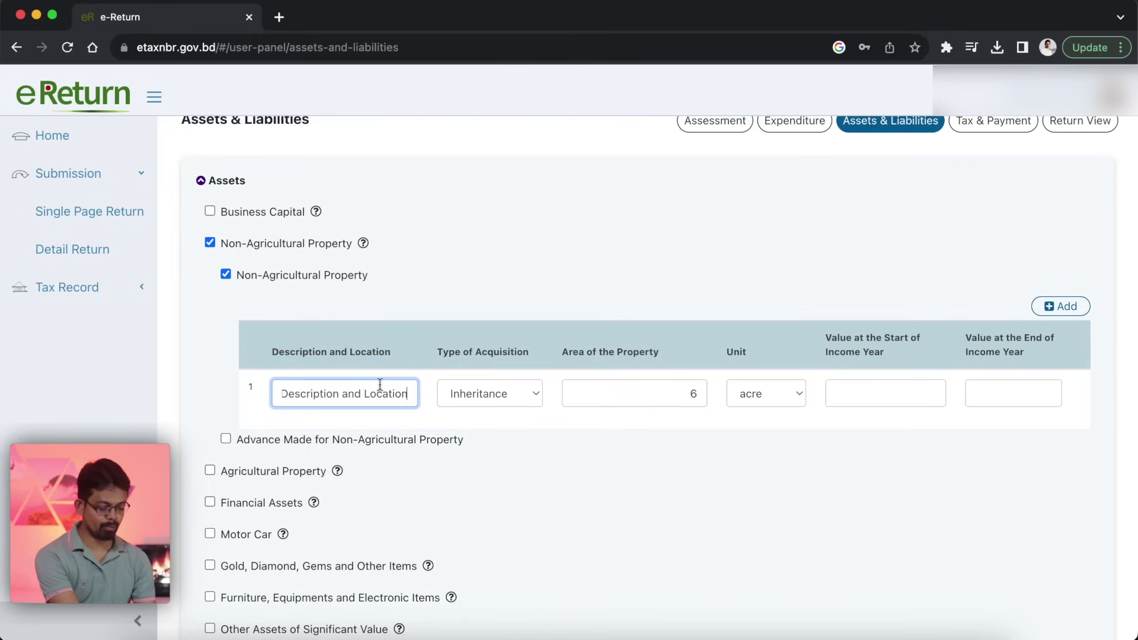
Enter 0 as the non-agricultural property's value at both the start and the end of the income year
click(852, 393)
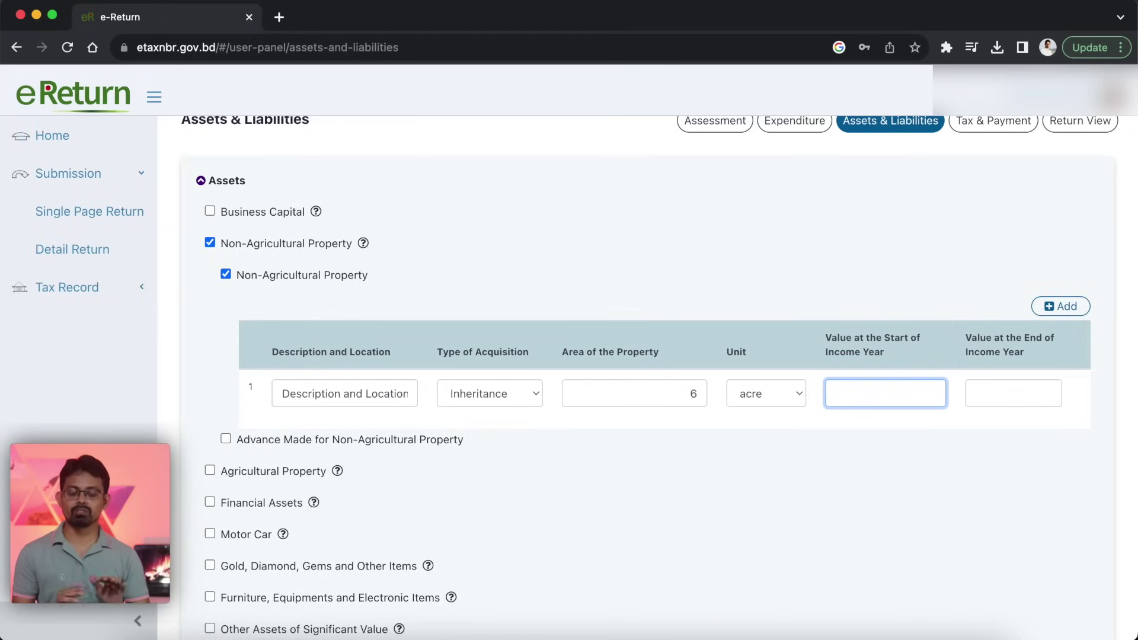
text(0)
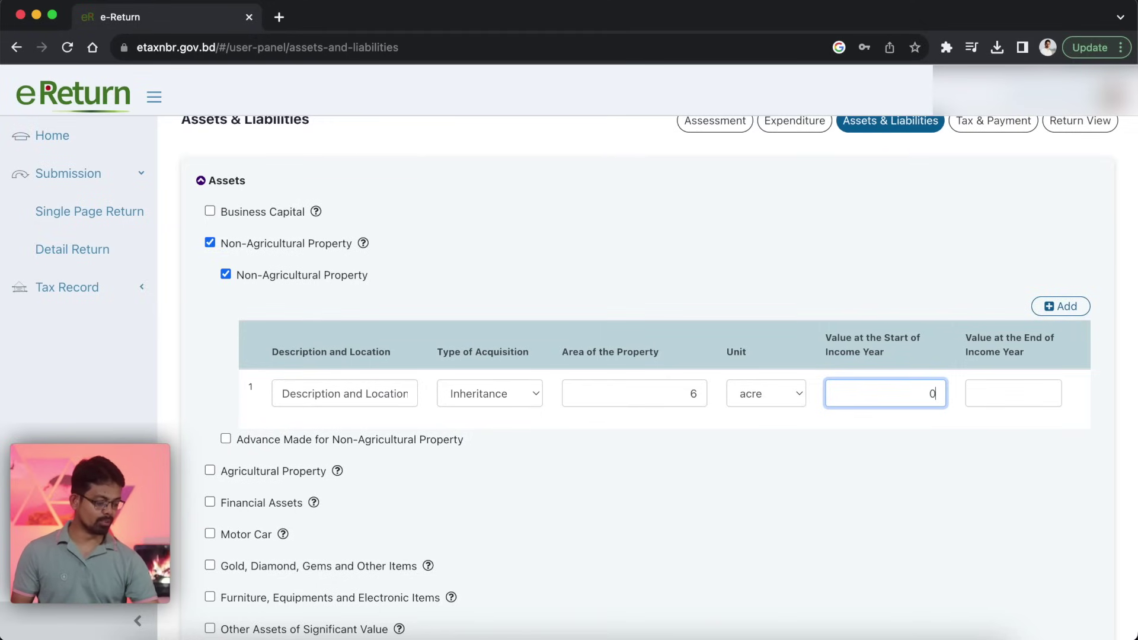
click(1049, 393)
text(0)
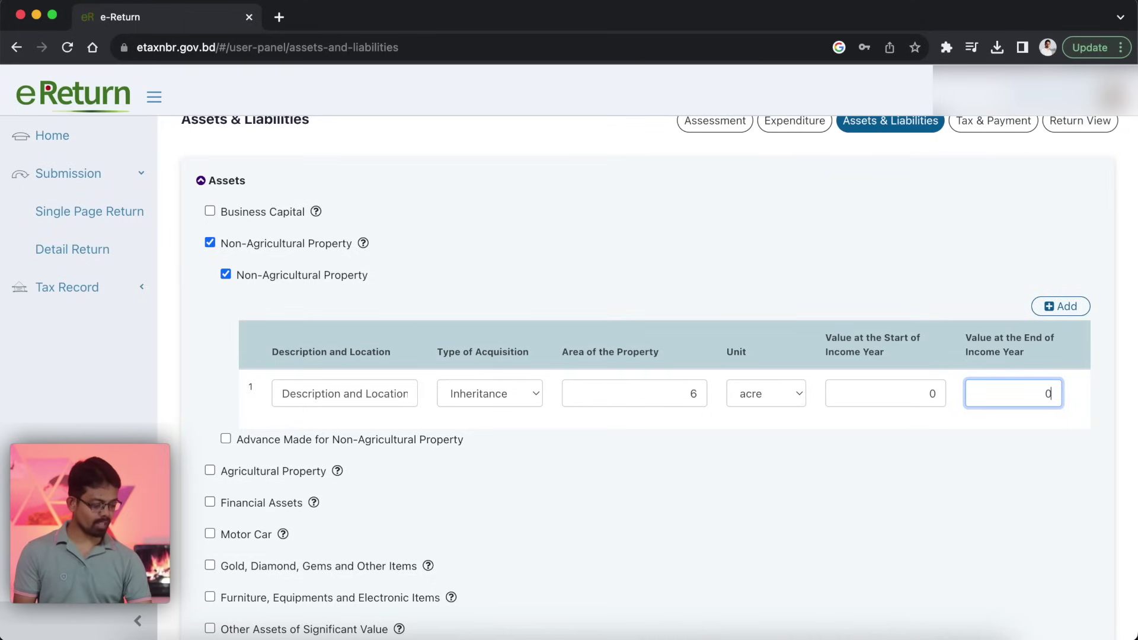
Examine the entry fields for Agricultural Property and the Financial Assets sub-items, including DPS, leaving these categories unselected
scroll(318, 366, down, 3)
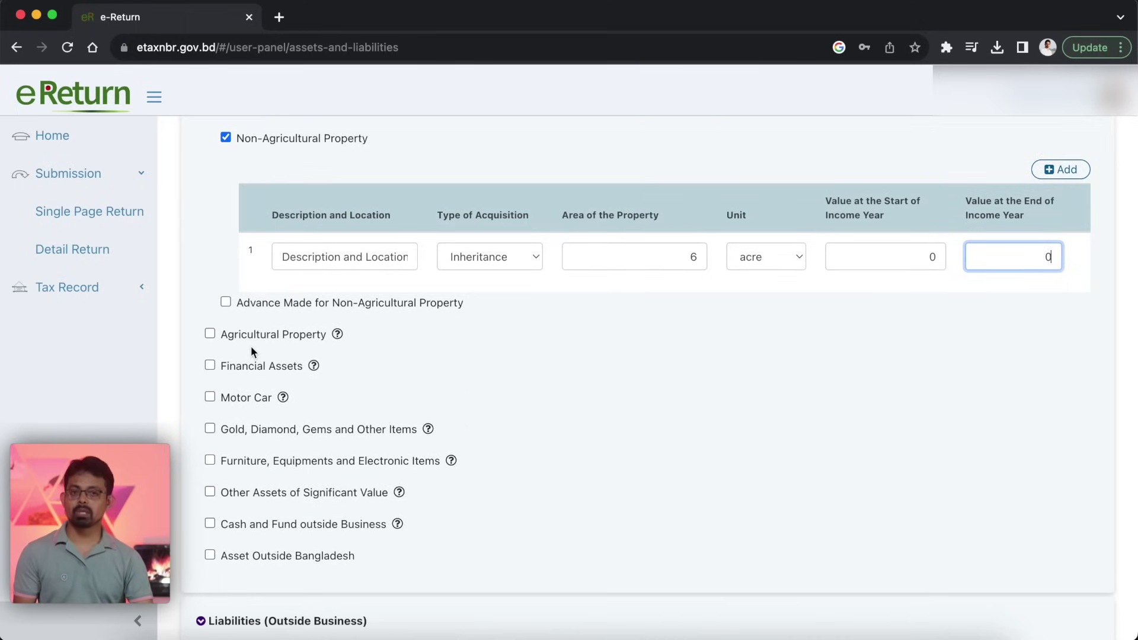
click(209, 335)
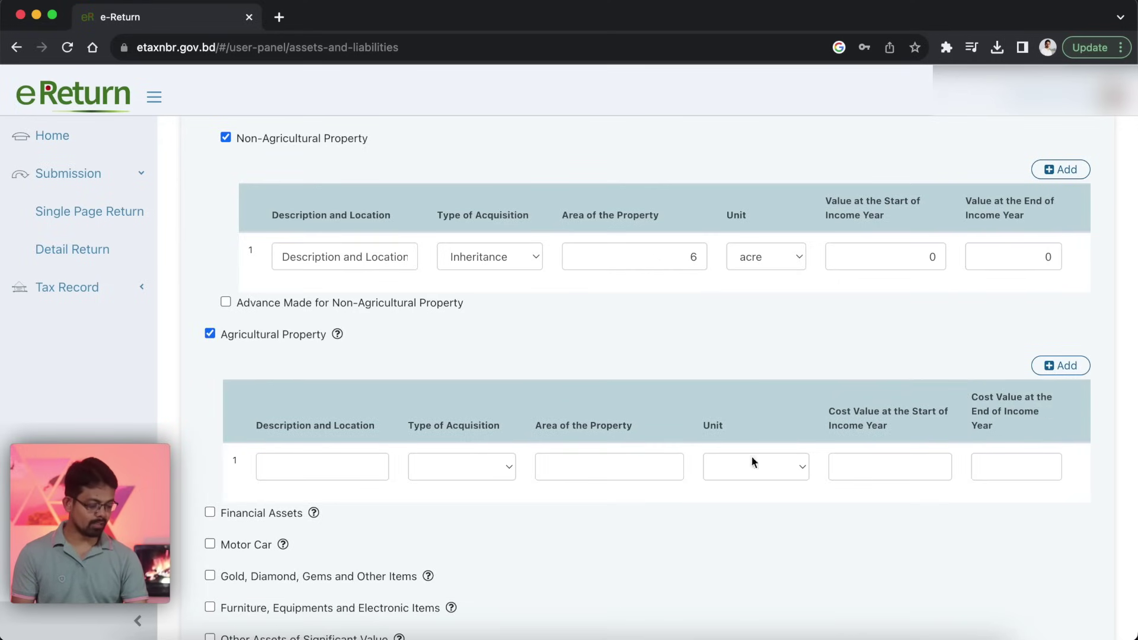
click(211, 335)
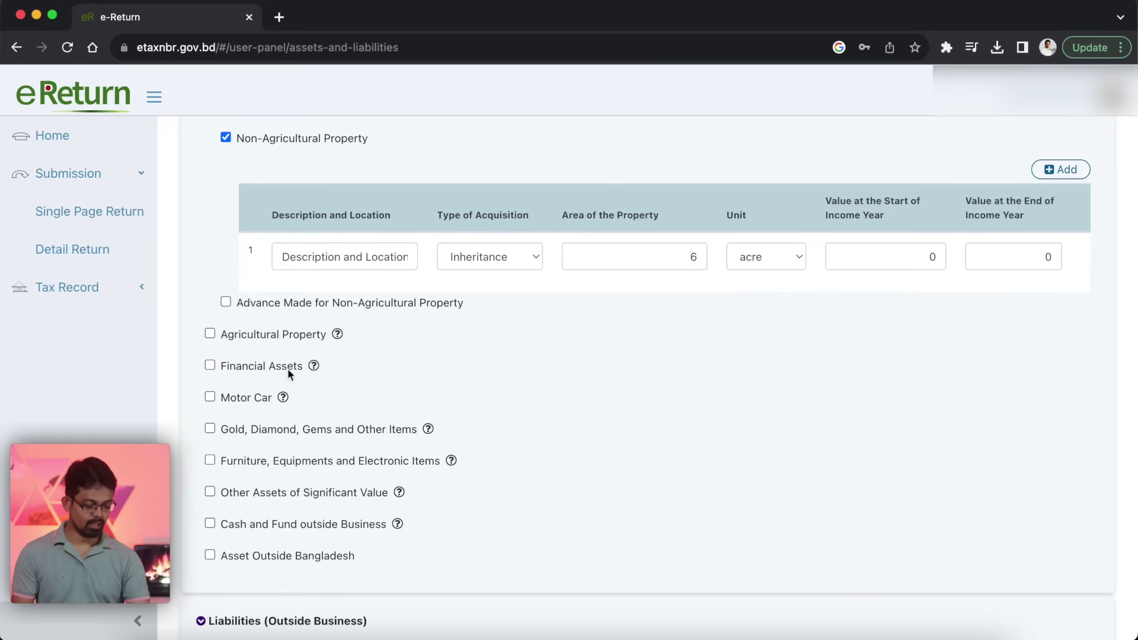
scroll(446, 385, down, 3)
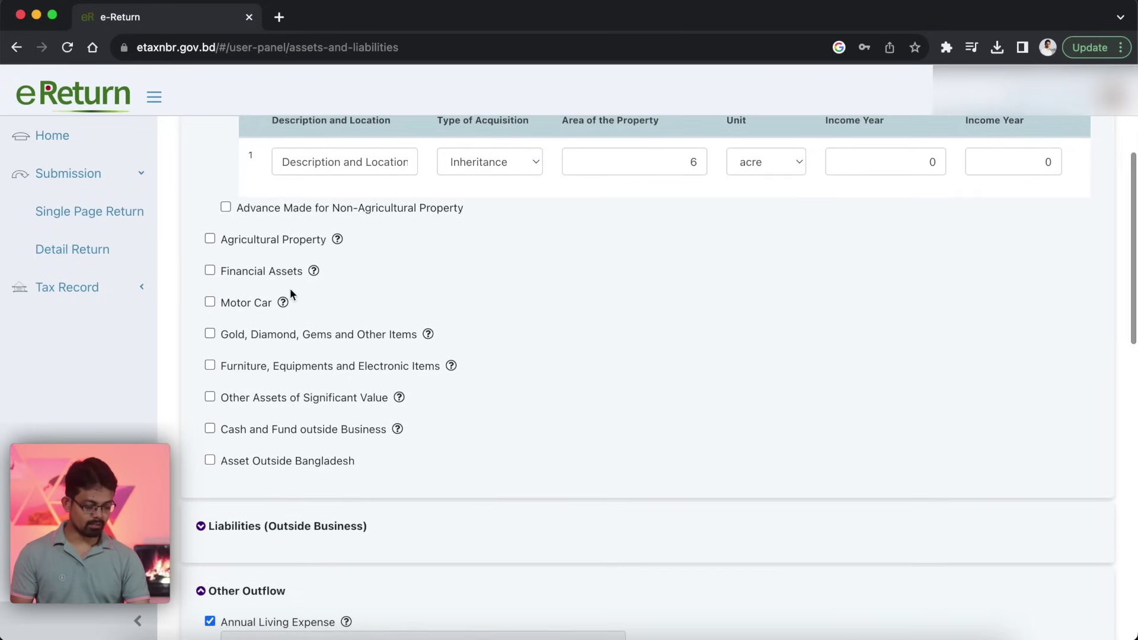
click(210, 271)
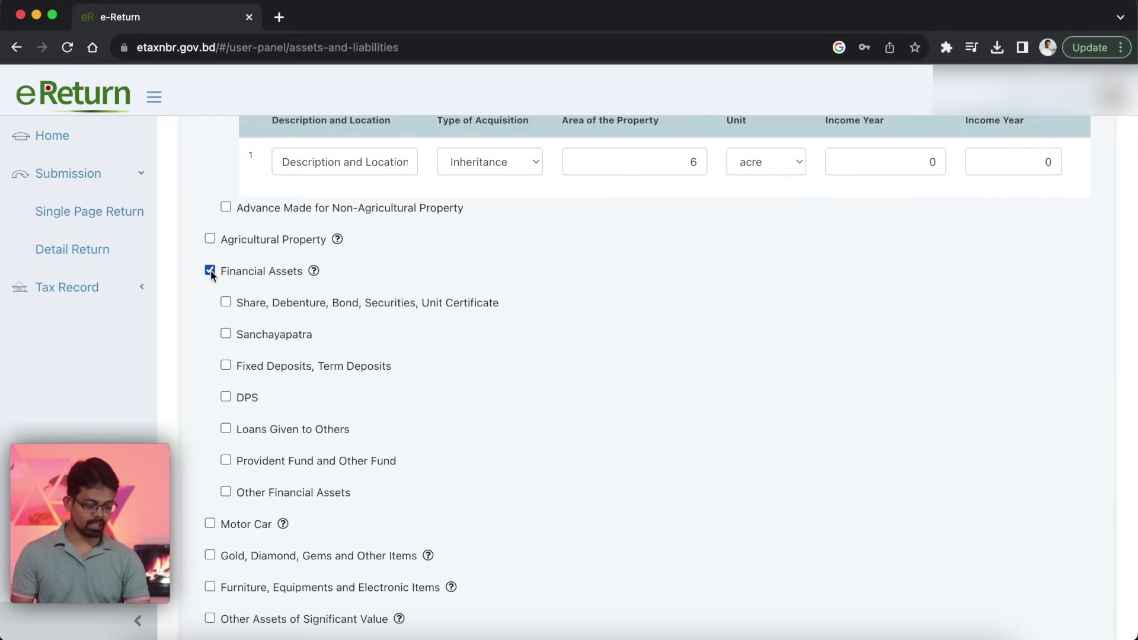
click(226, 397)
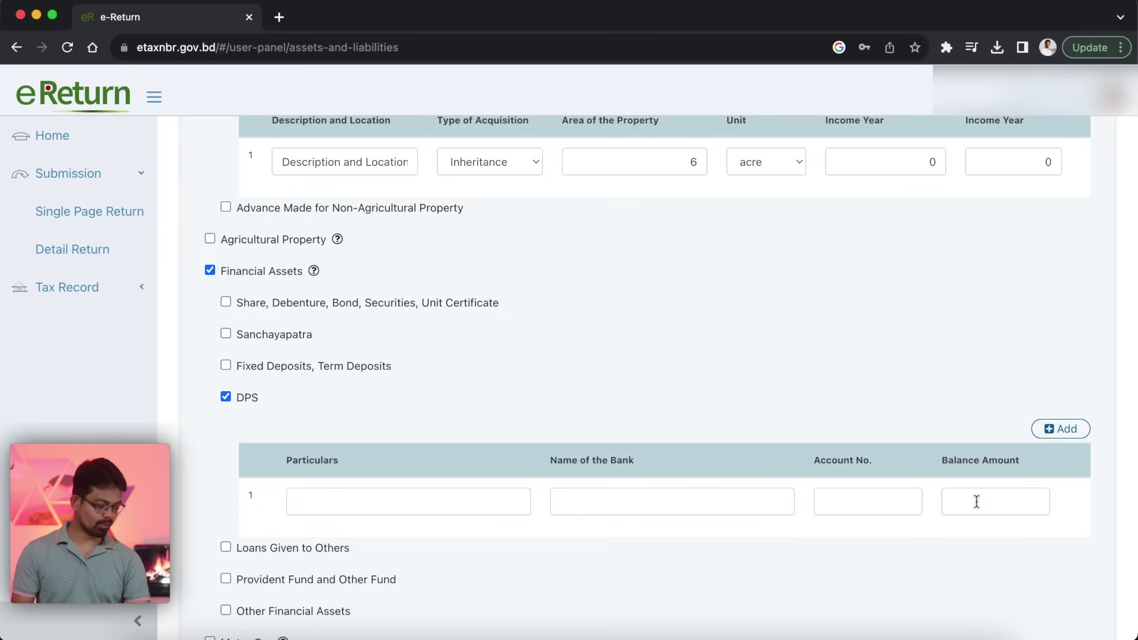
click(225, 397)
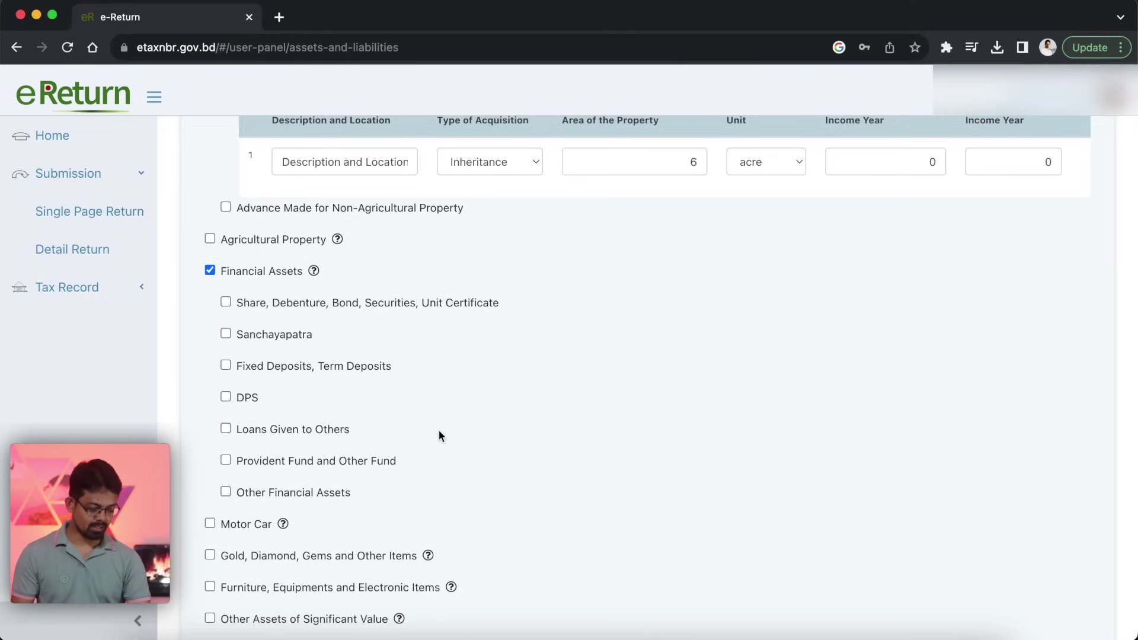
scroll(439, 435, down, 1)
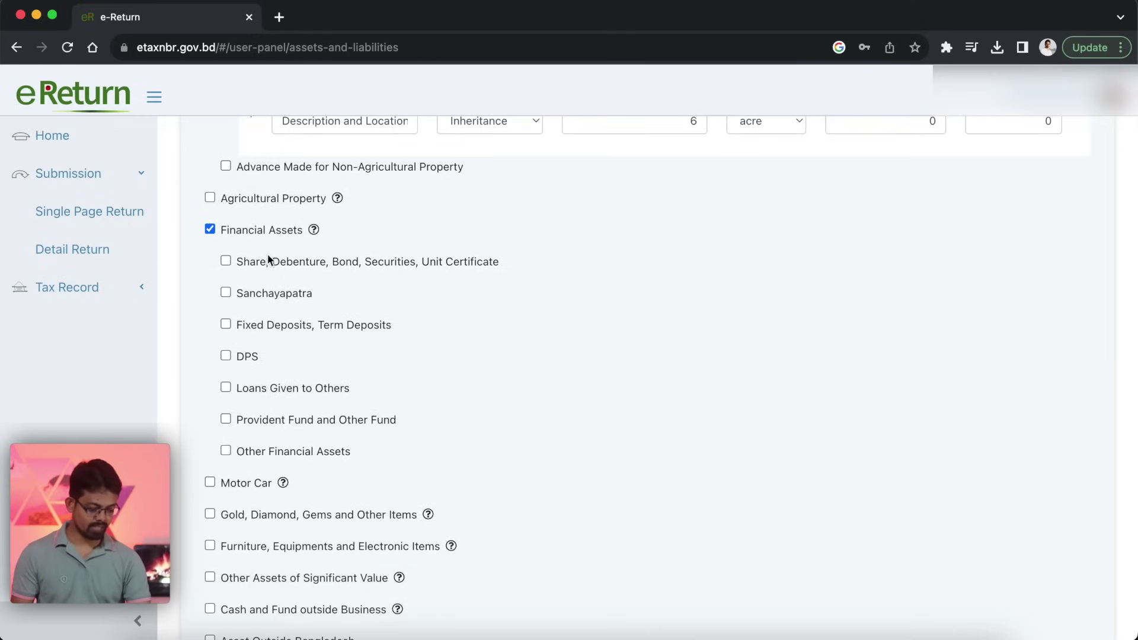
click(209, 230)
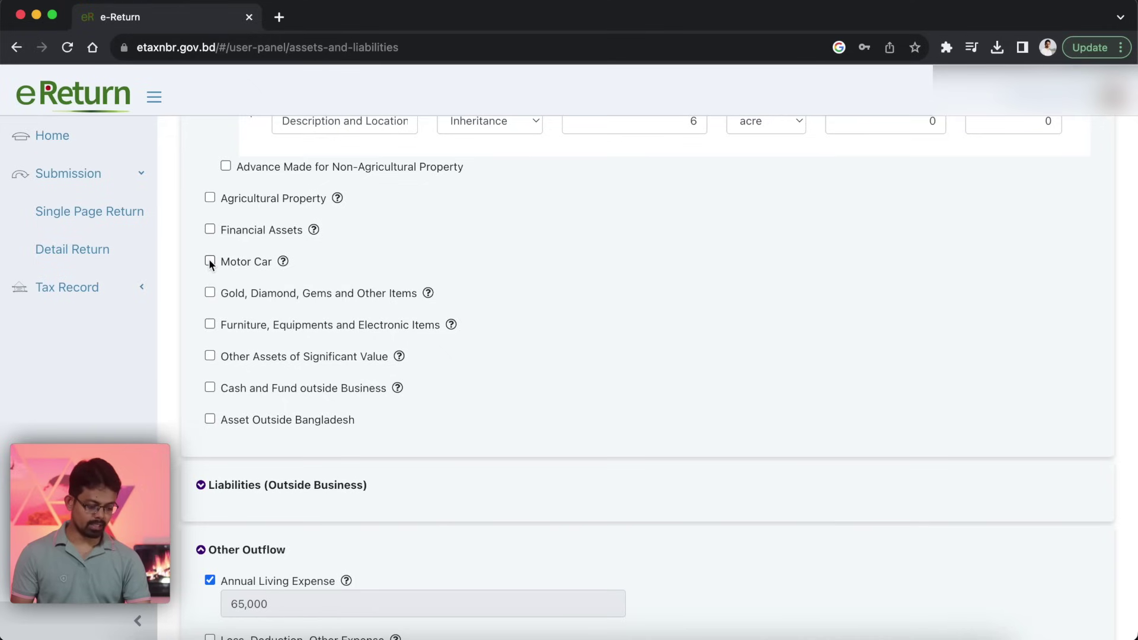
Declare Gold, Diamond, Gems and Other Items with a Gold entry whose type of acquisition is Gift
click(210, 293)
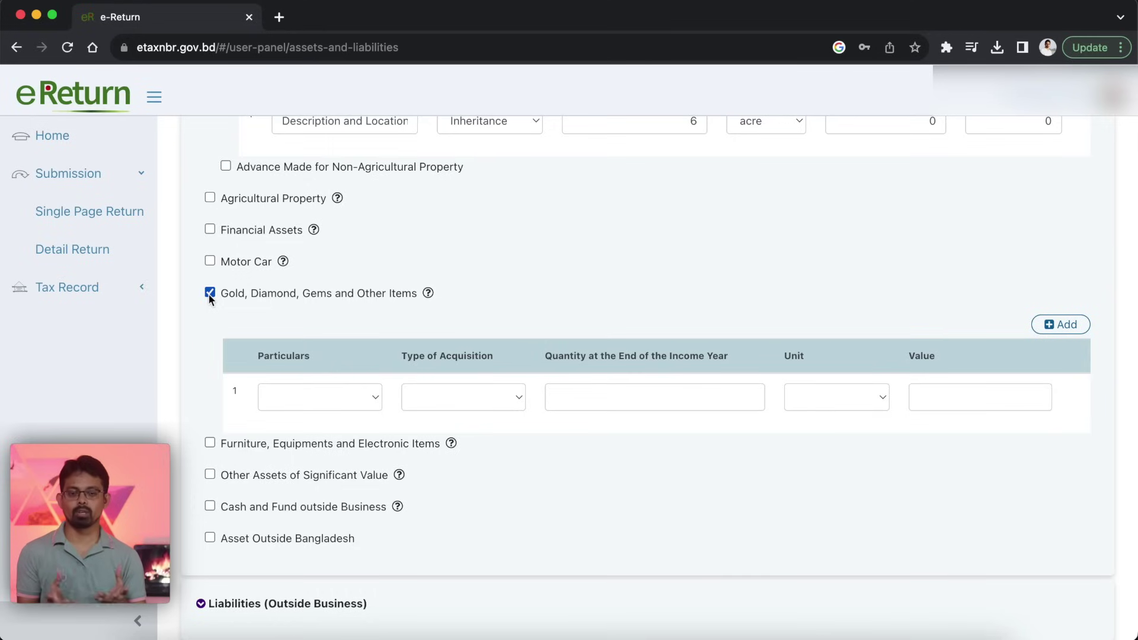
click(361, 402)
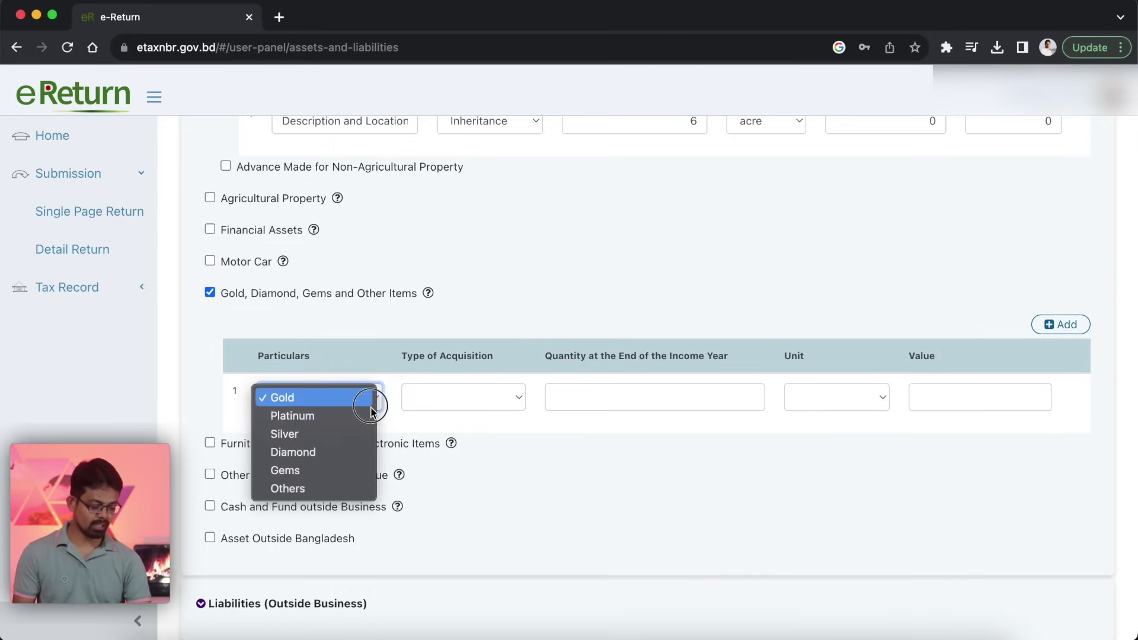
click(332, 403)
click(462, 403)
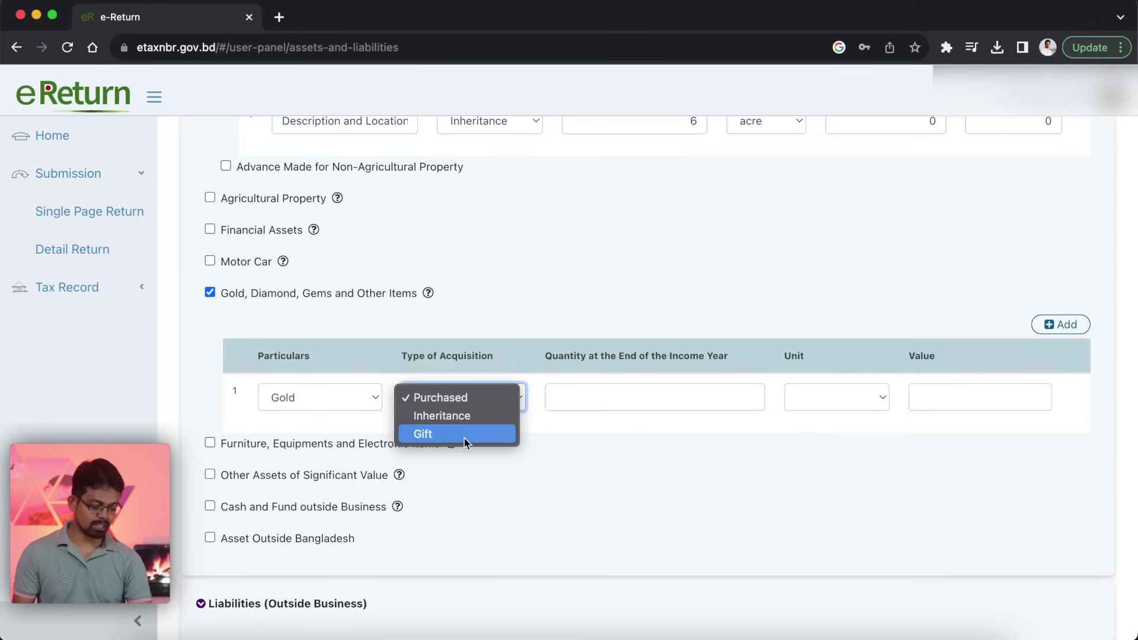
click(463, 436)
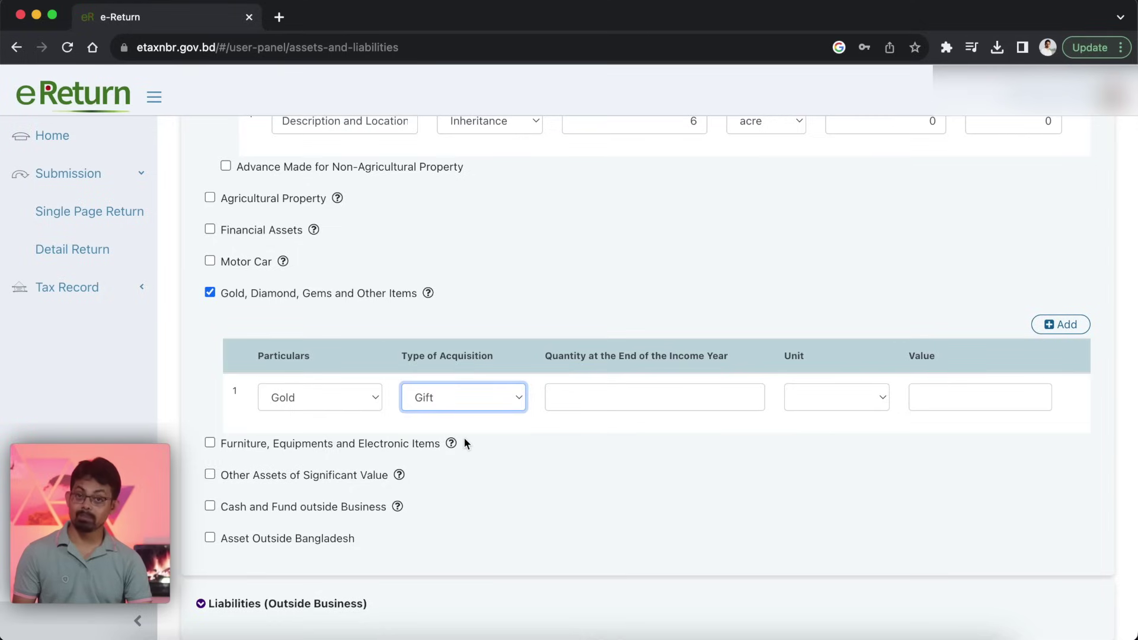
Set the gold entry's quantity at the end of the income year to 12 with Bhori as the unit
click(627, 397)
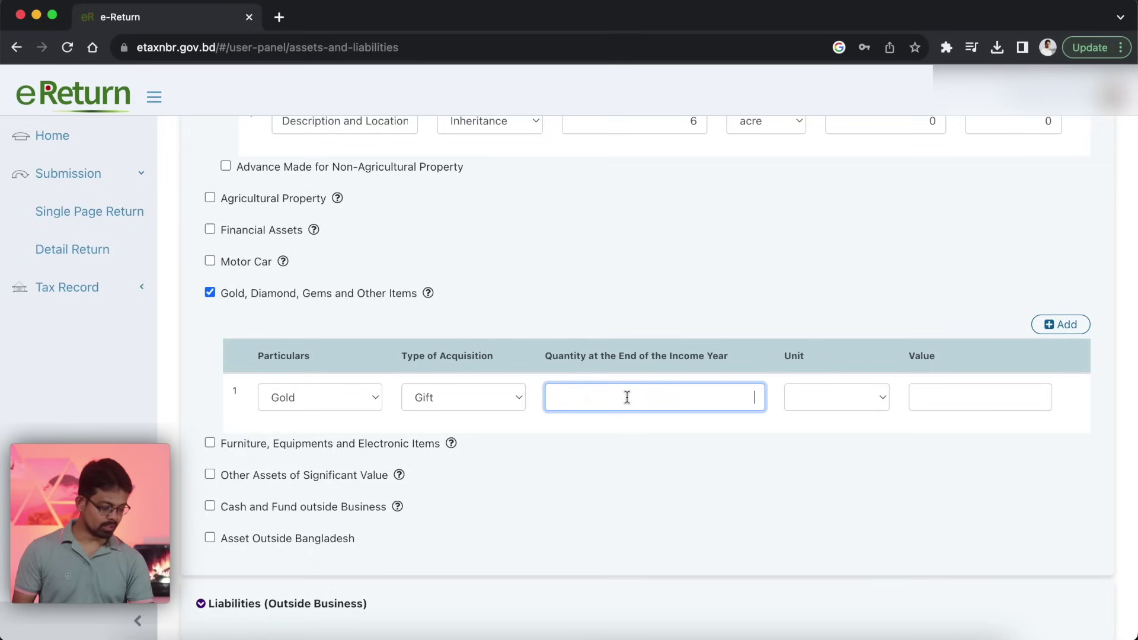
click(826, 396)
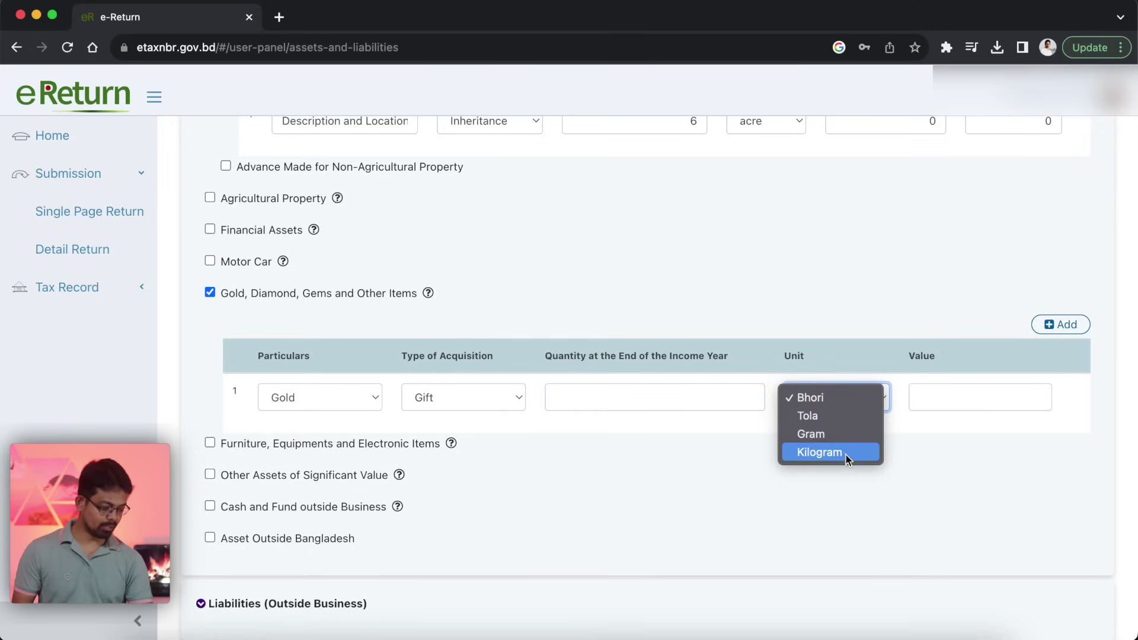
click(721, 395)
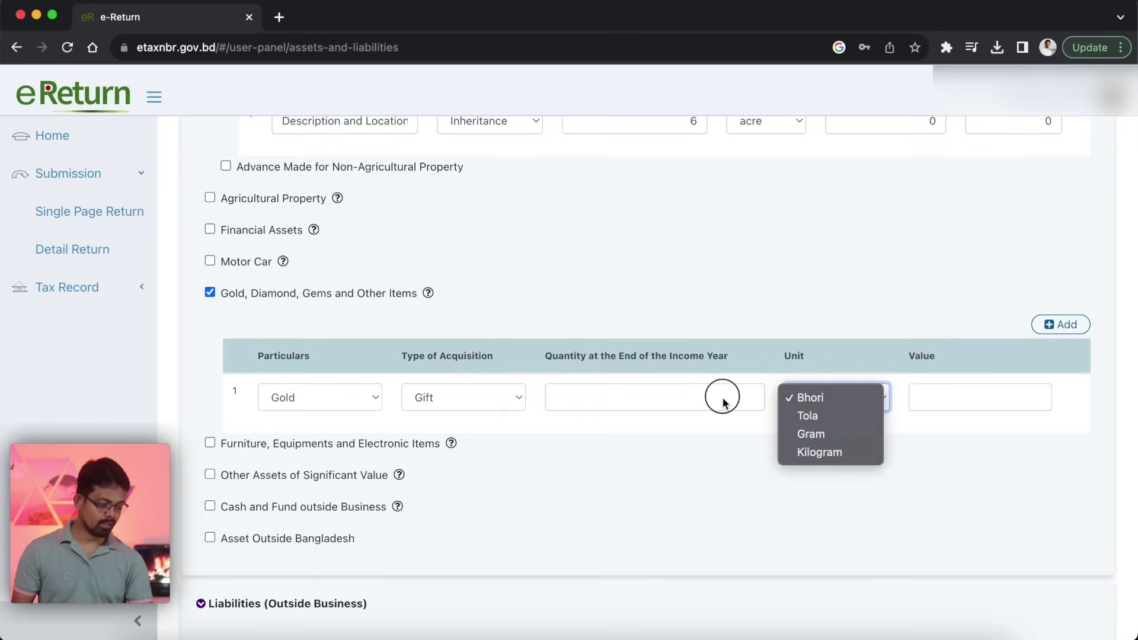
text(12)
click(847, 409)
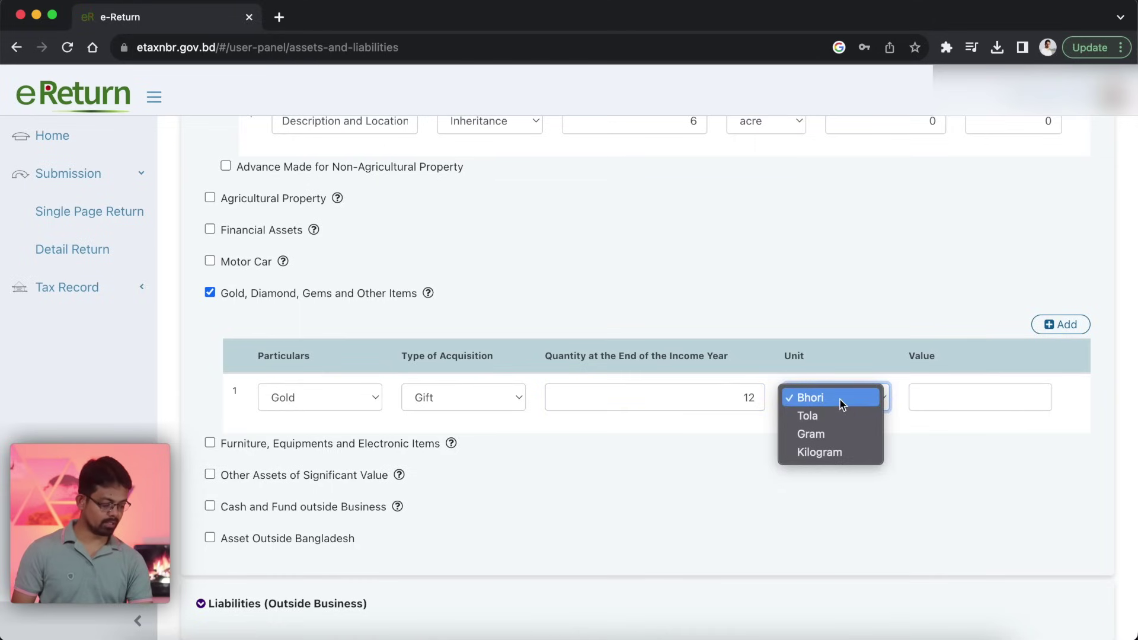
click(839, 398)
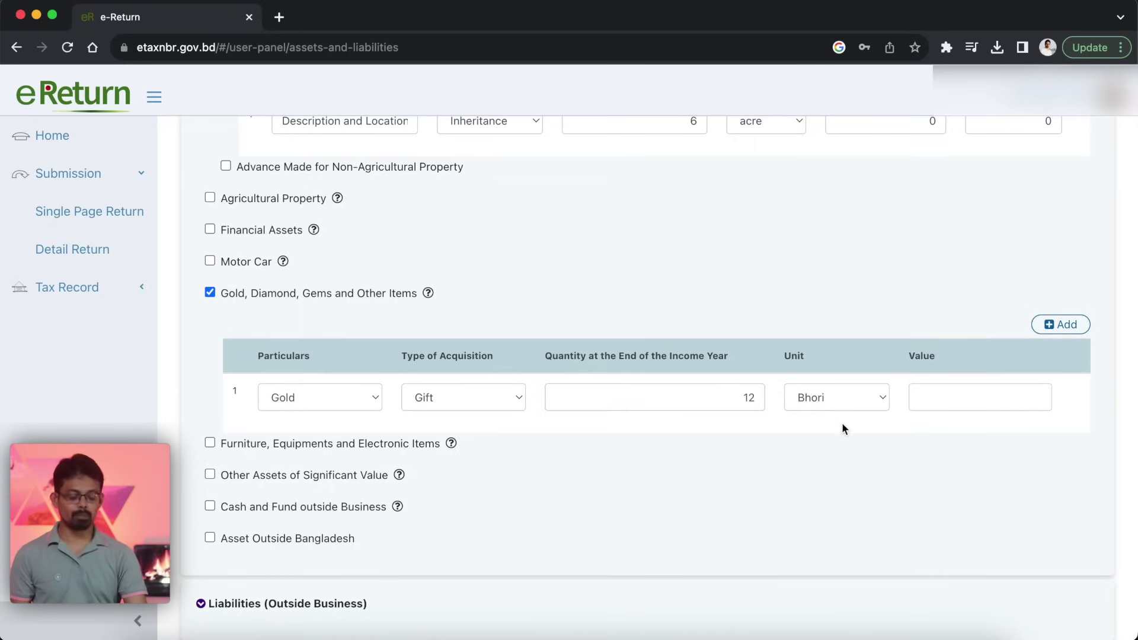
Set the gold entry's value to 0
click(925, 397)
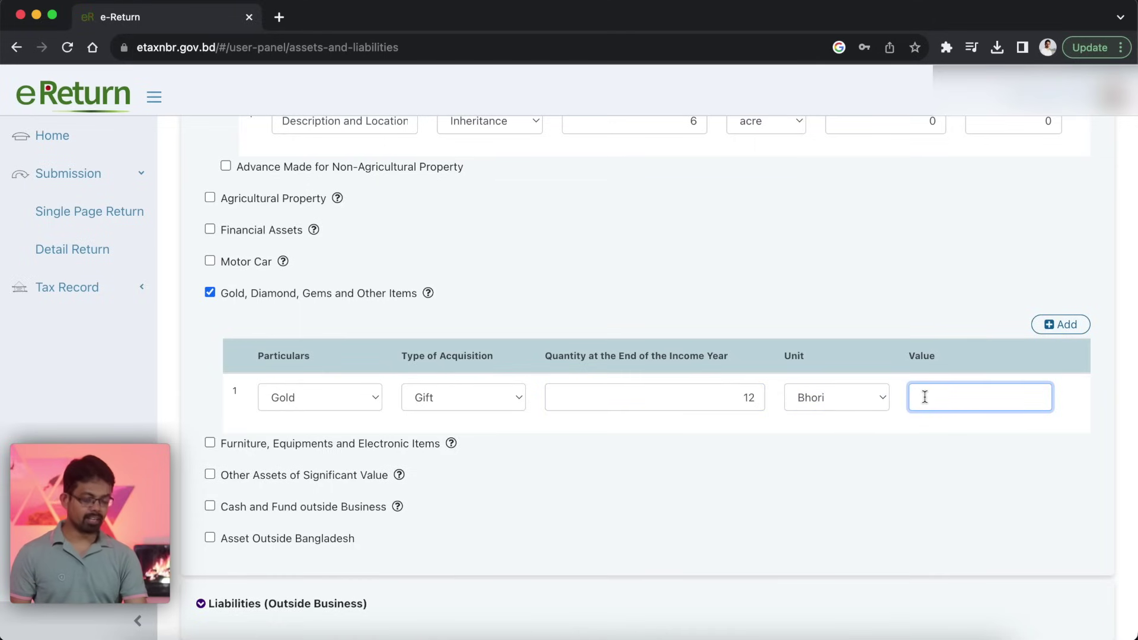
text(0)
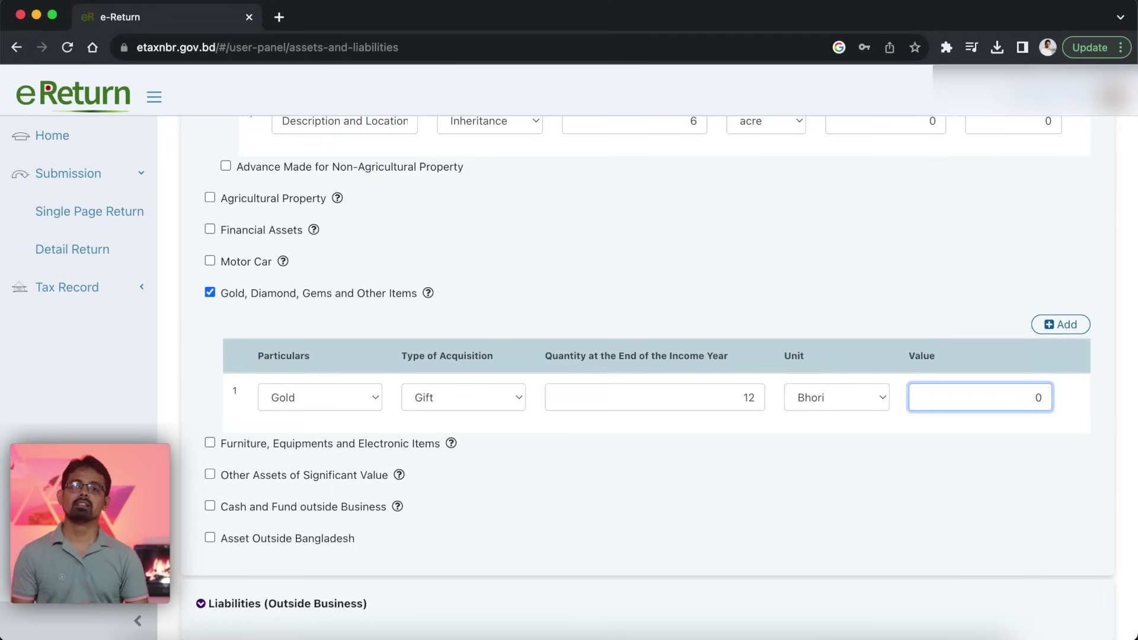
Declare Furniture, Equipments and Electronic Items with a Mobile entry whose type of acquisition is Purchased
scroll(986, 435, down, 2)
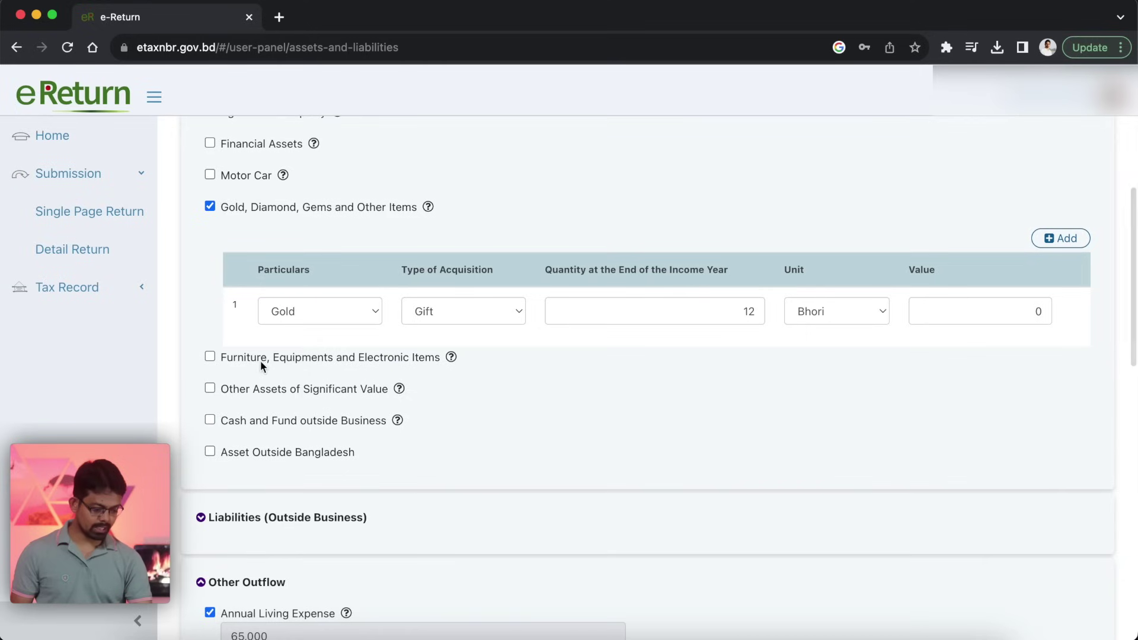
click(211, 357)
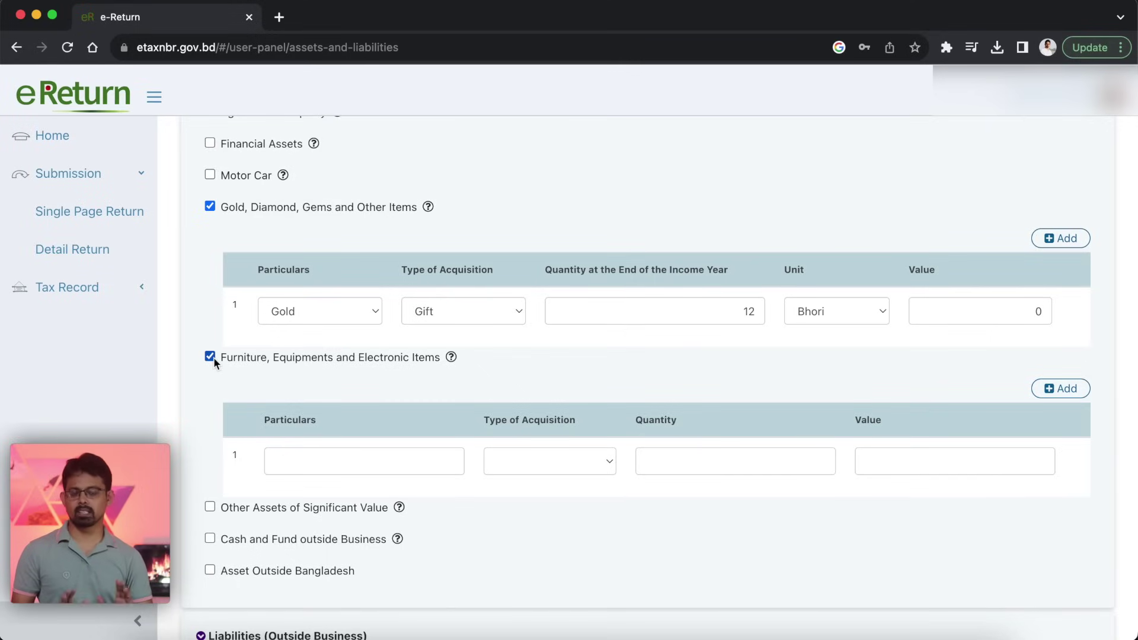
click(328, 462)
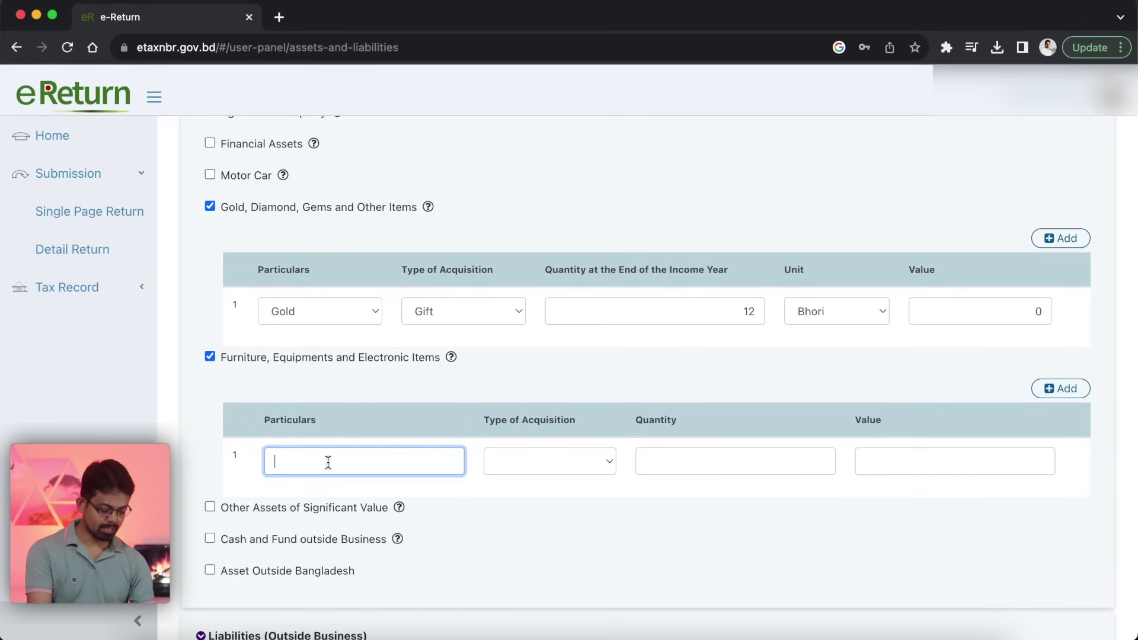
text(Mobile)
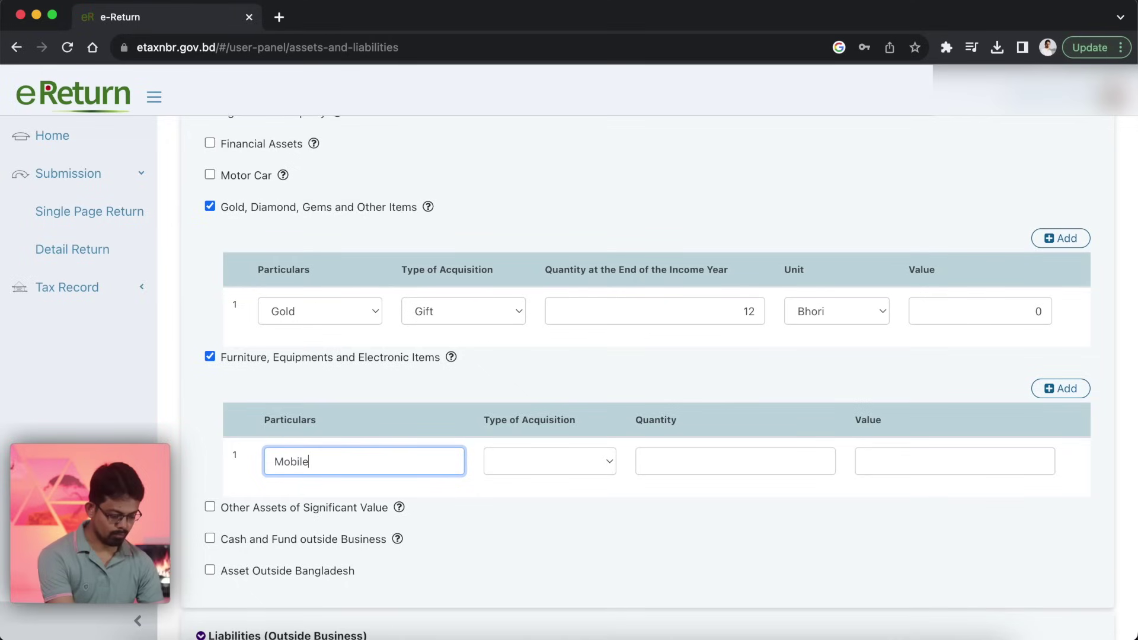
click(498, 461)
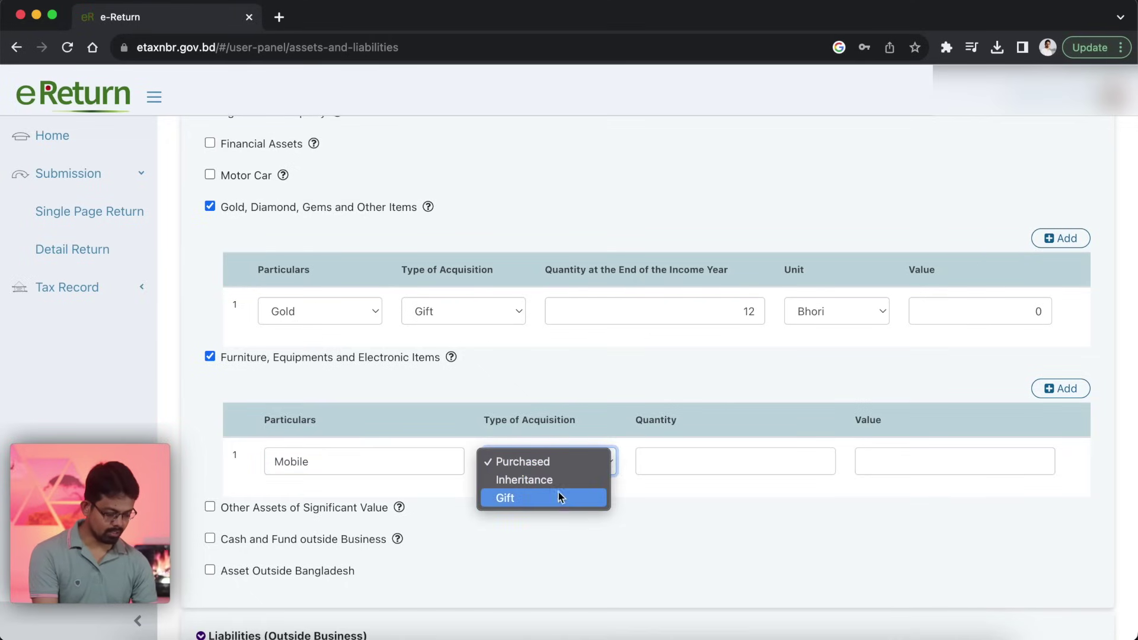
click(572, 463)
Set the Mobile entry's quantity to 1 and its value to 60,000
click(691, 470)
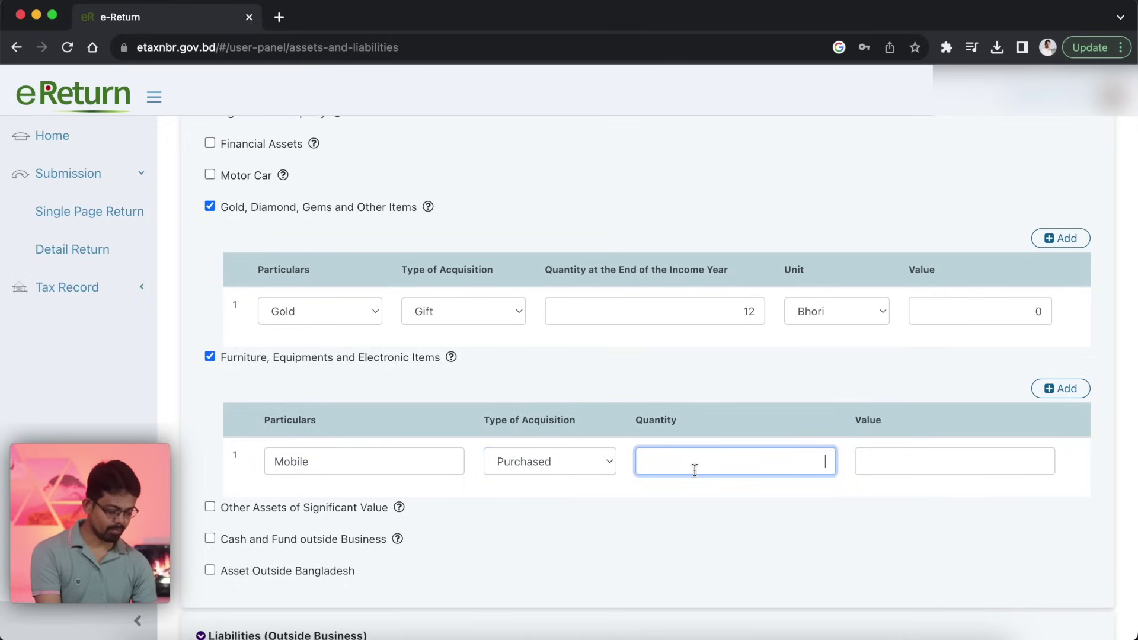
text(1)
click(901, 468)
text(600000)
click(878, 507)
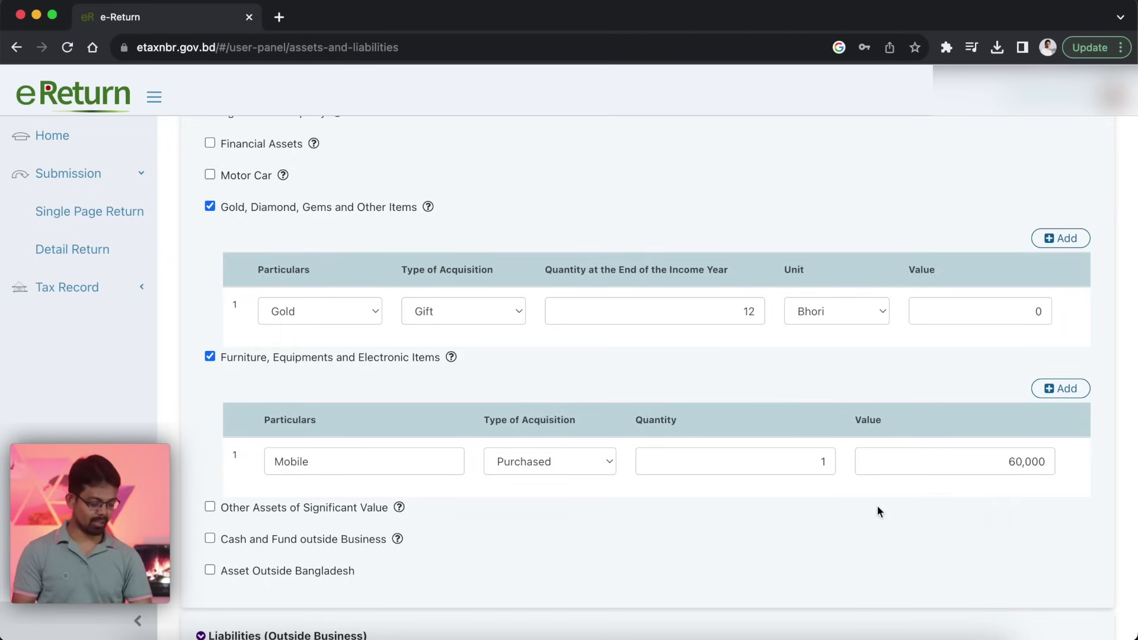
Include Cash in Hand under Cash and Fund outside Business in the declared assets
scroll(878, 507, down, 3)
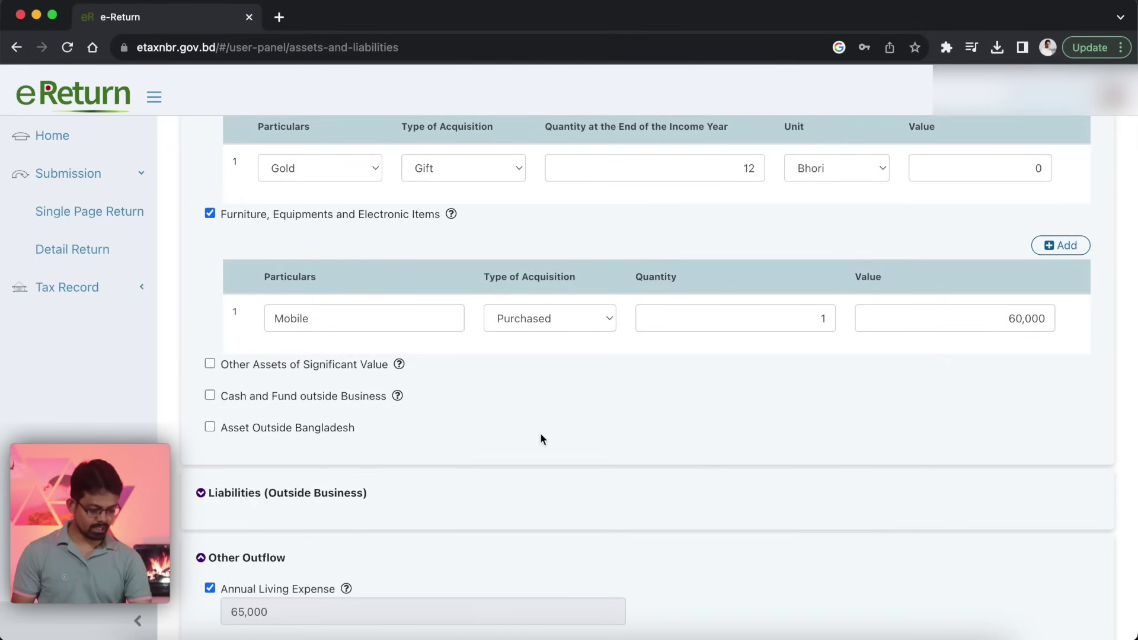
scroll(539, 433, down, 1)
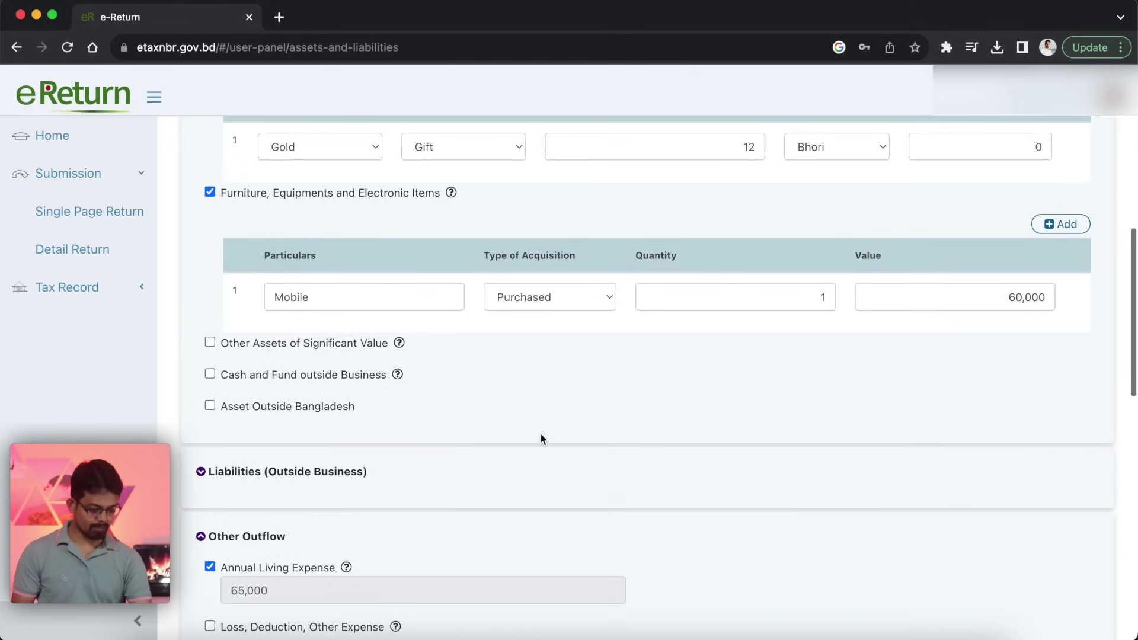
click(211, 374)
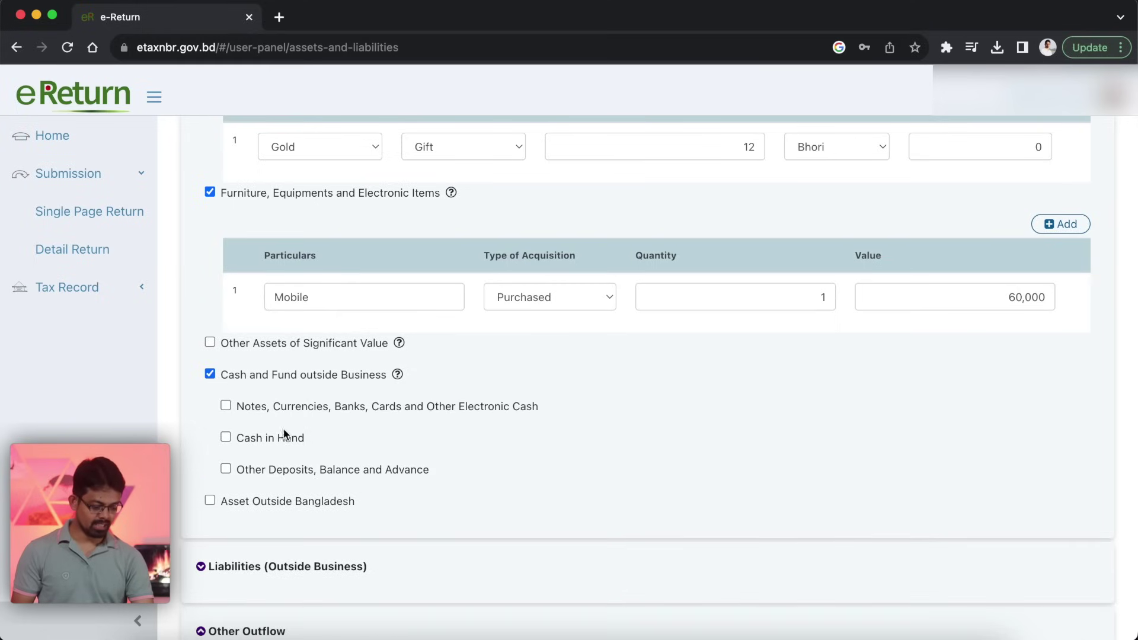
click(226, 437)
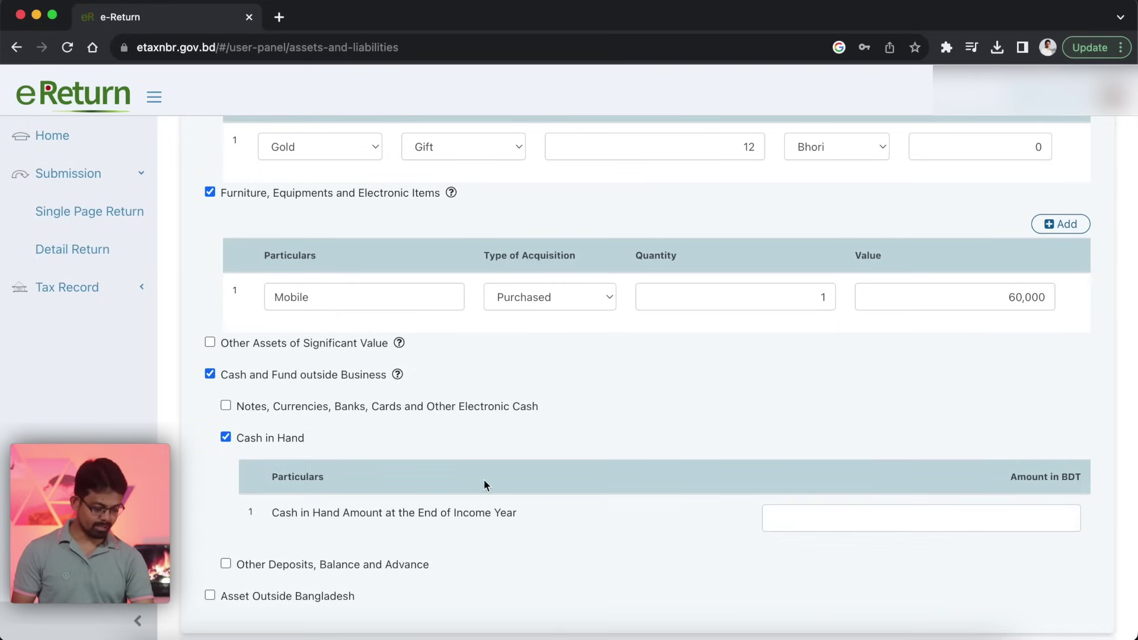
scroll(483, 482, down, 3)
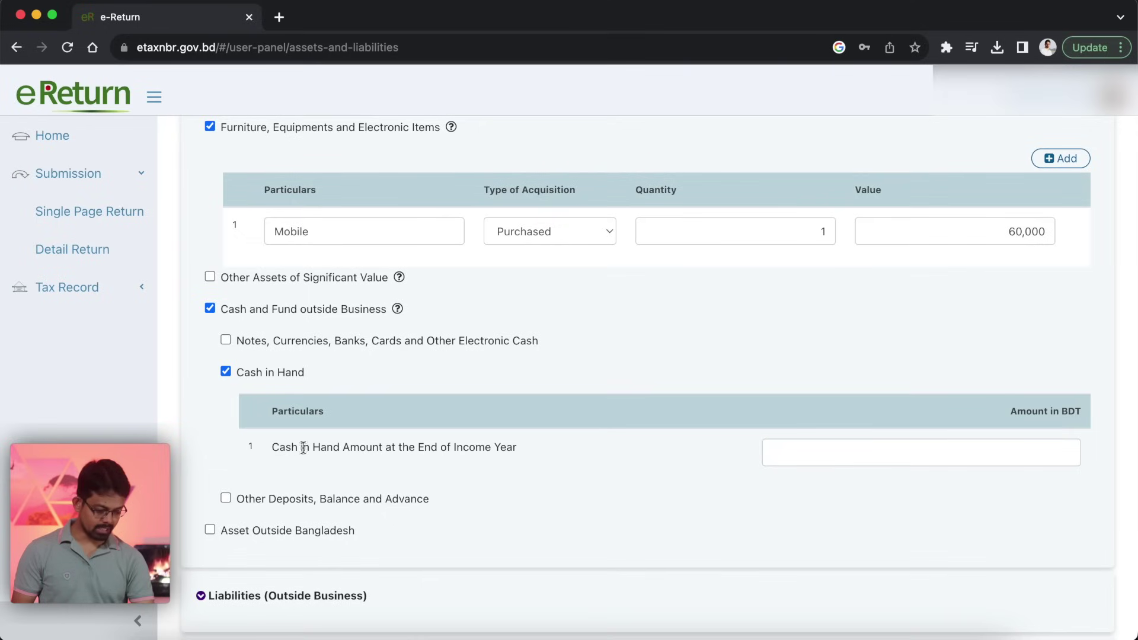
Change the Mobile entry's value to 50,000 and set the cash in hand at the end of the income year to 70,000
click(928, 448)
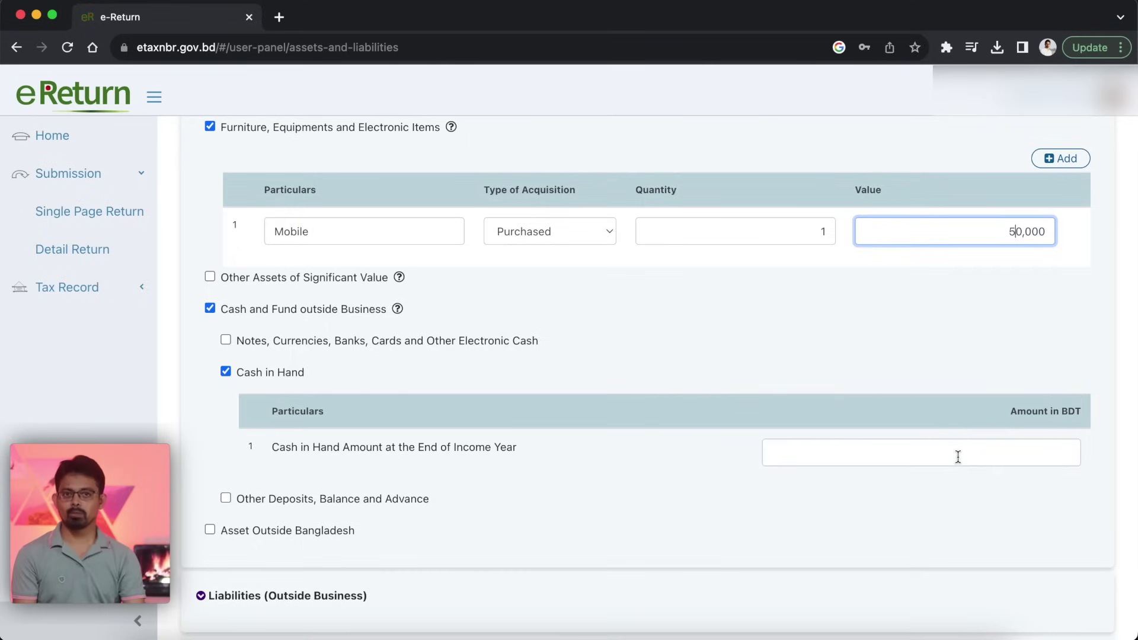
click(958, 456)
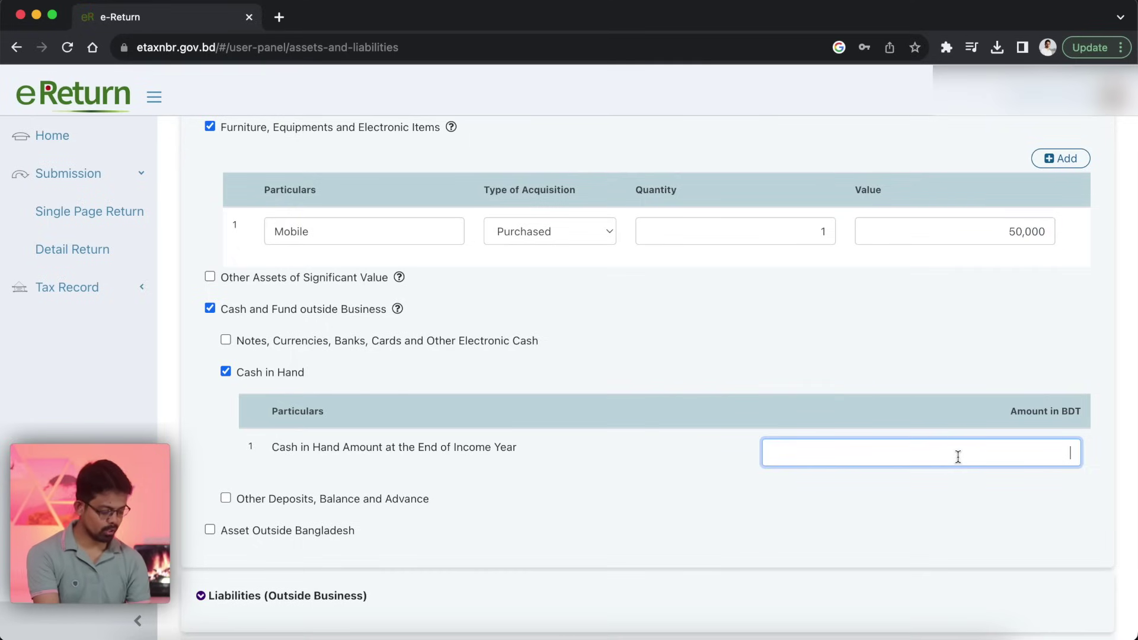
text(70,000)
click(677, 432)
Declare Other Receipts under Sources of Fund with particulars Cash Tk, reference Father and amount 1,05,000
scroll(677, 432, down, 5)
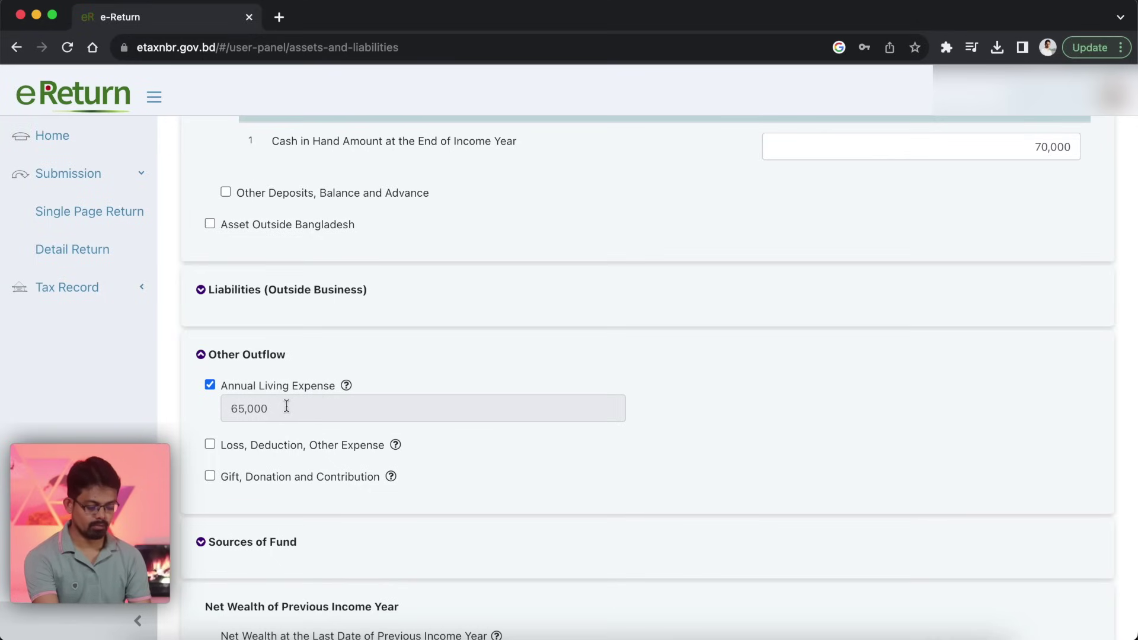
scroll(573, 435, down, 5)
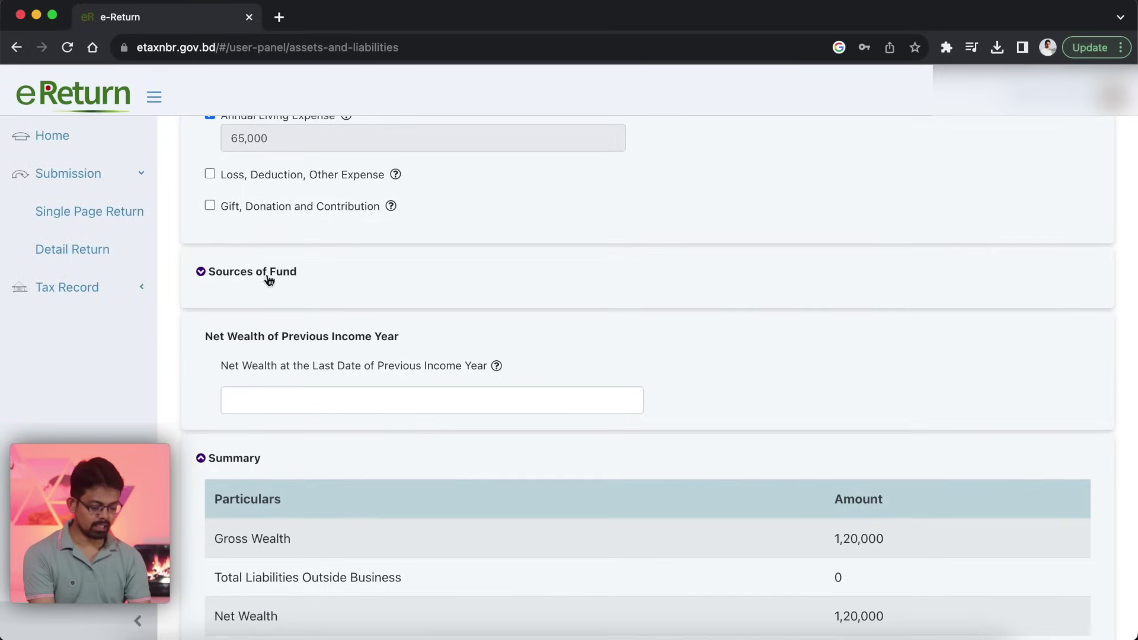
click(201, 272)
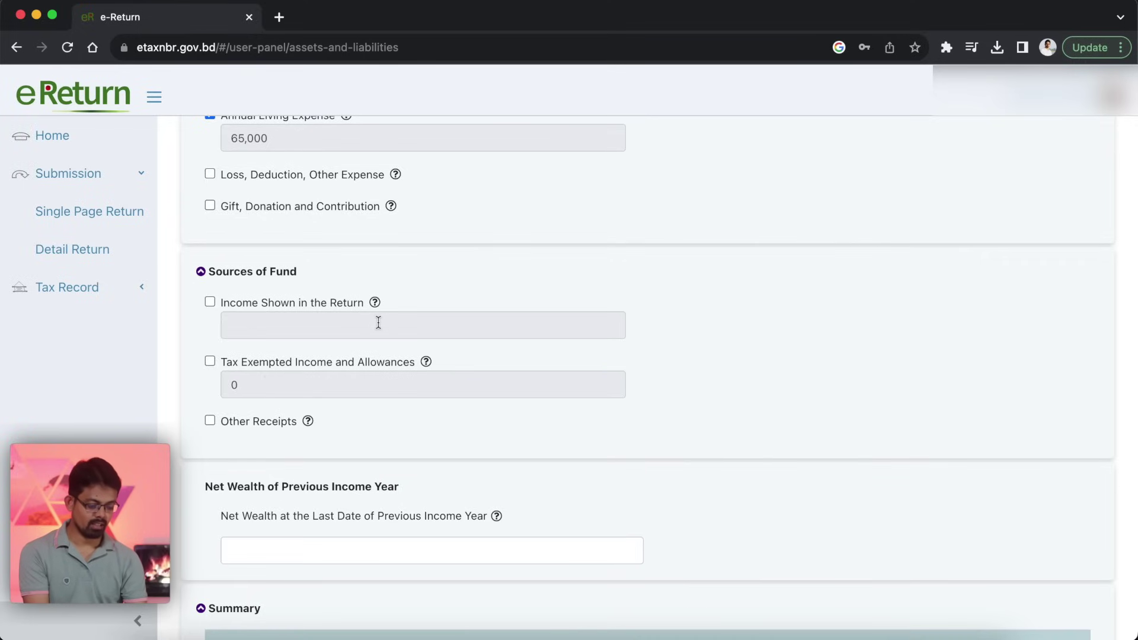
click(210, 421)
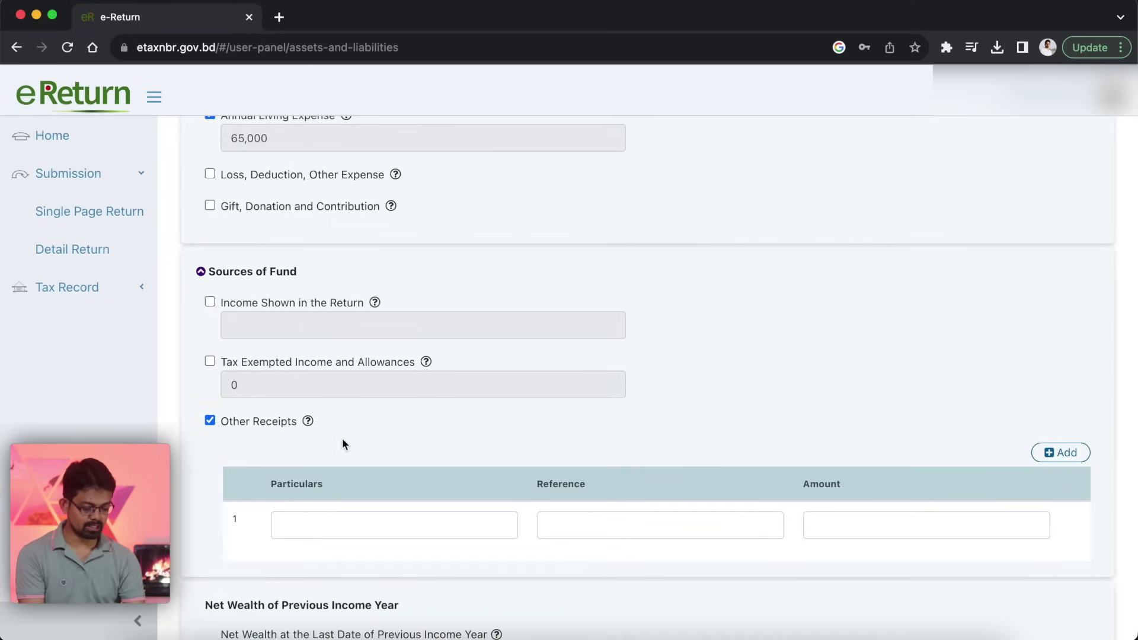
scroll(425, 440, down, 1)
scroll(425, 440, down, 2)
click(410, 404)
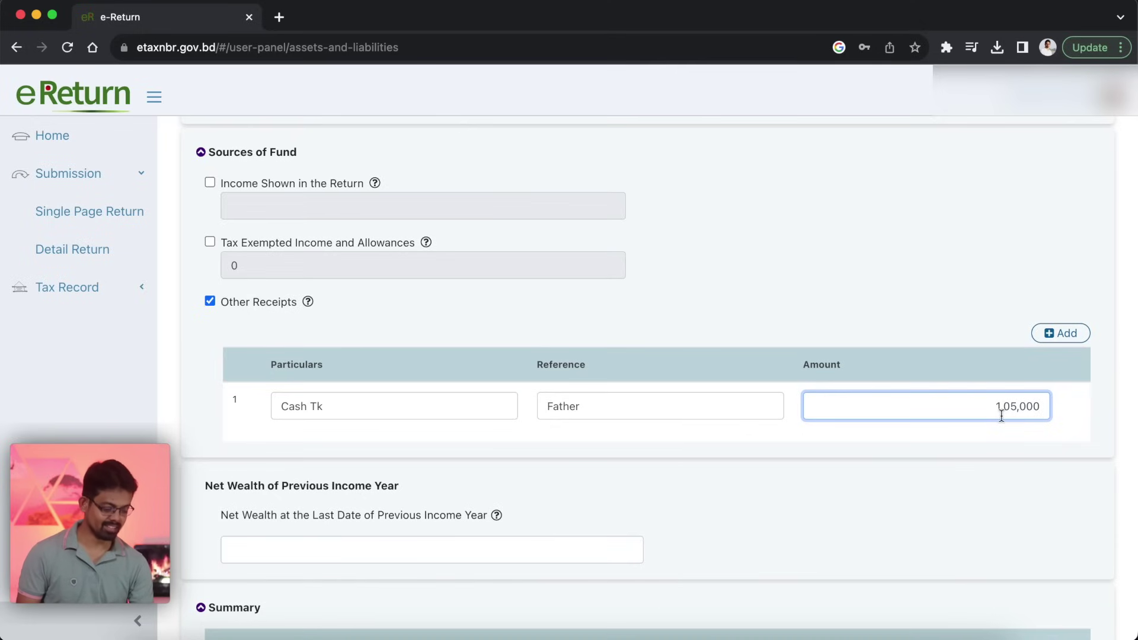
Check the wealth summary and enter 0 as the net wealth at the last date of the previous income year
scroll(1001, 416, down, 7)
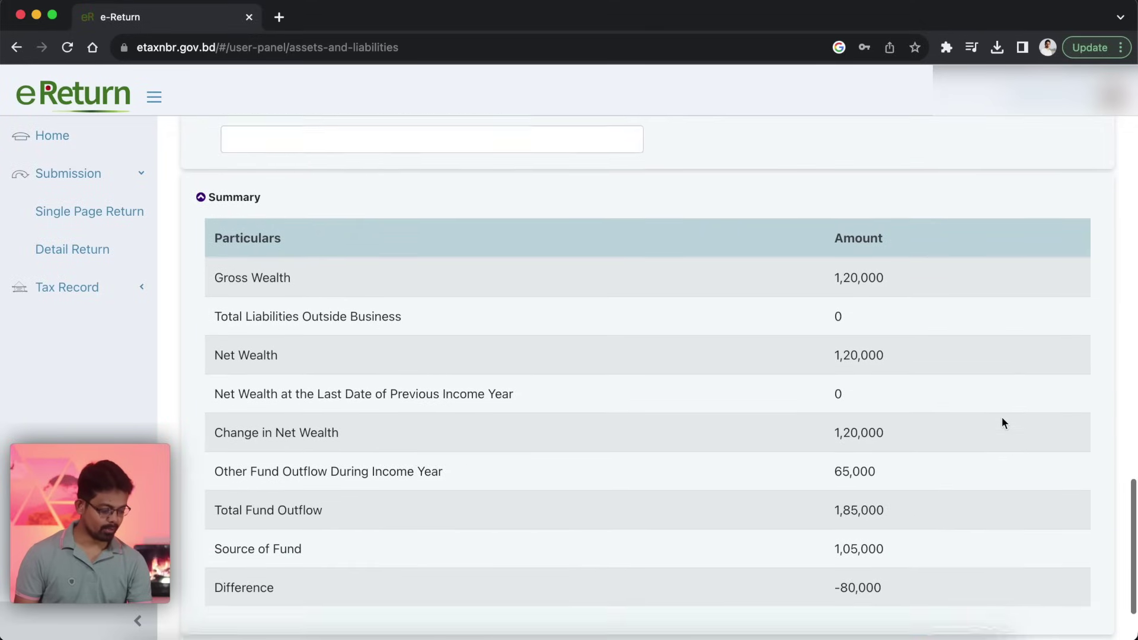
scroll(1002, 422, up, 3)
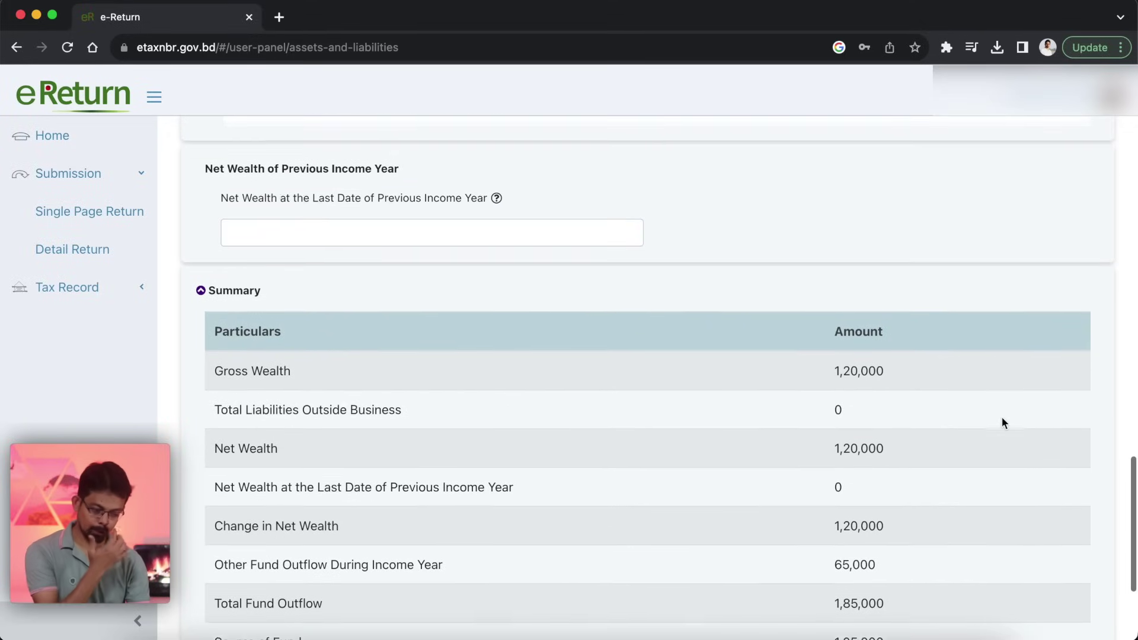
scroll(1001, 422, up, 2)
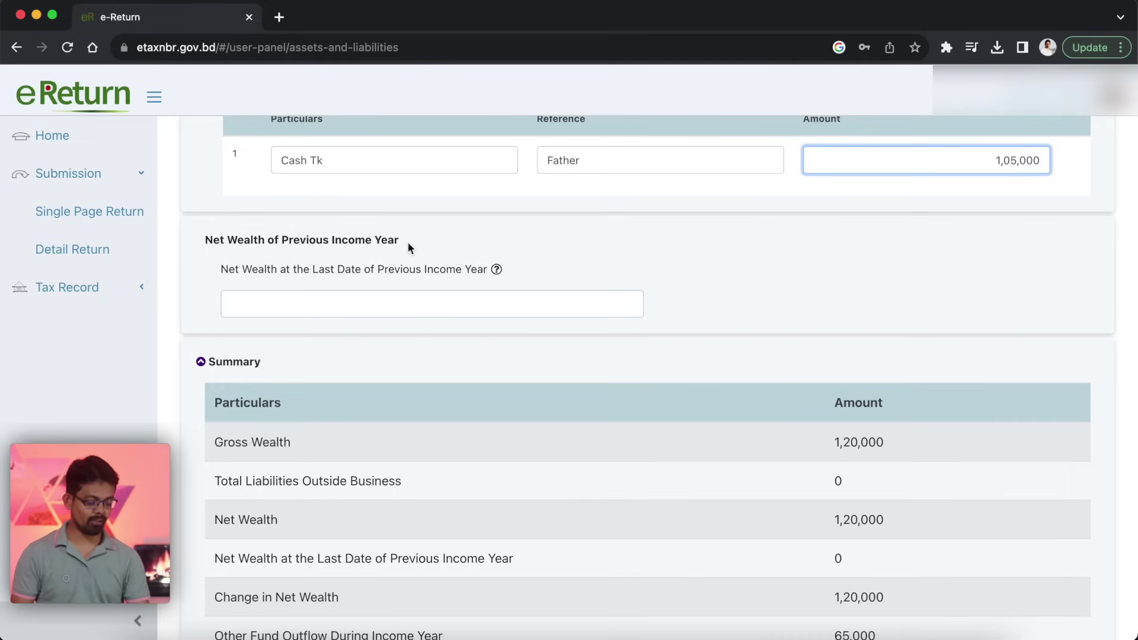
click(392, 302)
text(0)
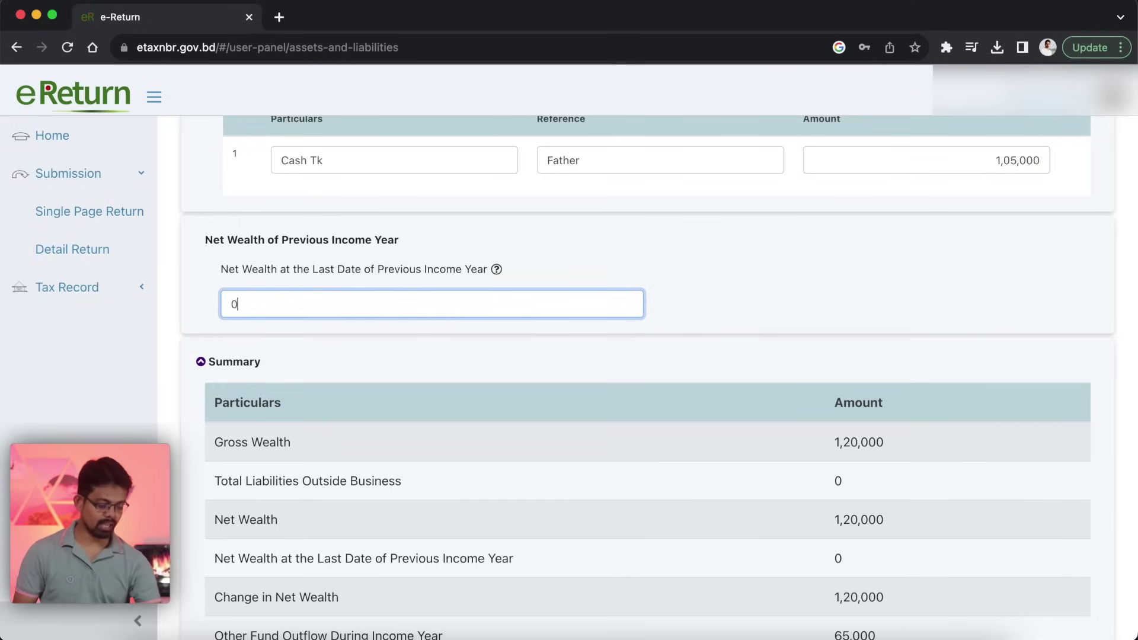
click(731, 302)
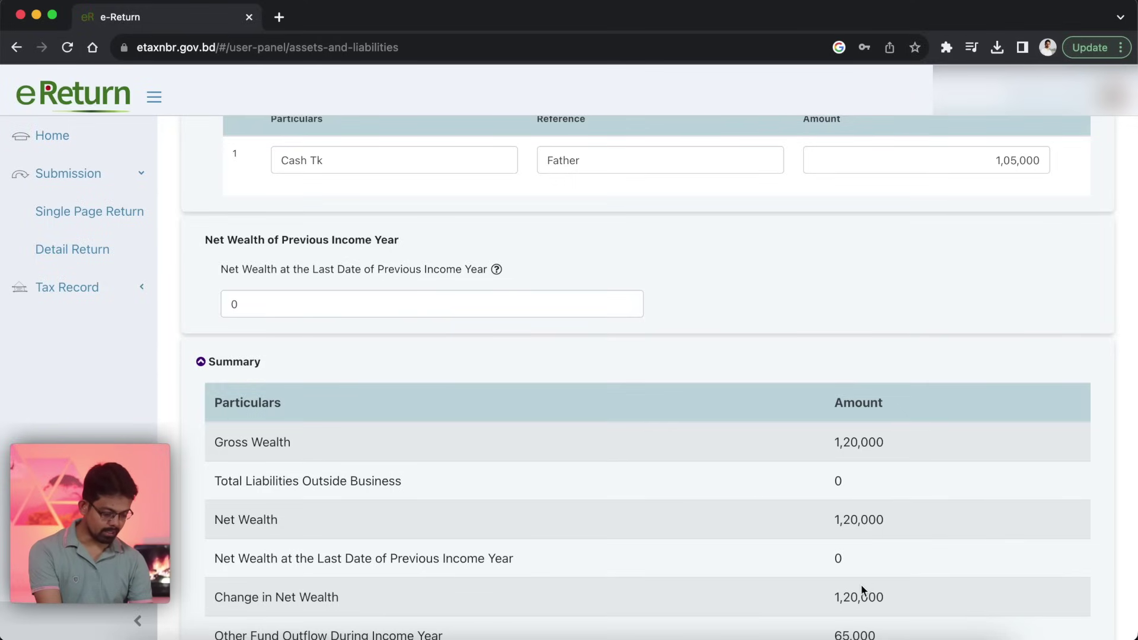
Set the net wealth at the last date of the previous income year to 80,000
drag(834, 522, 904, 522)
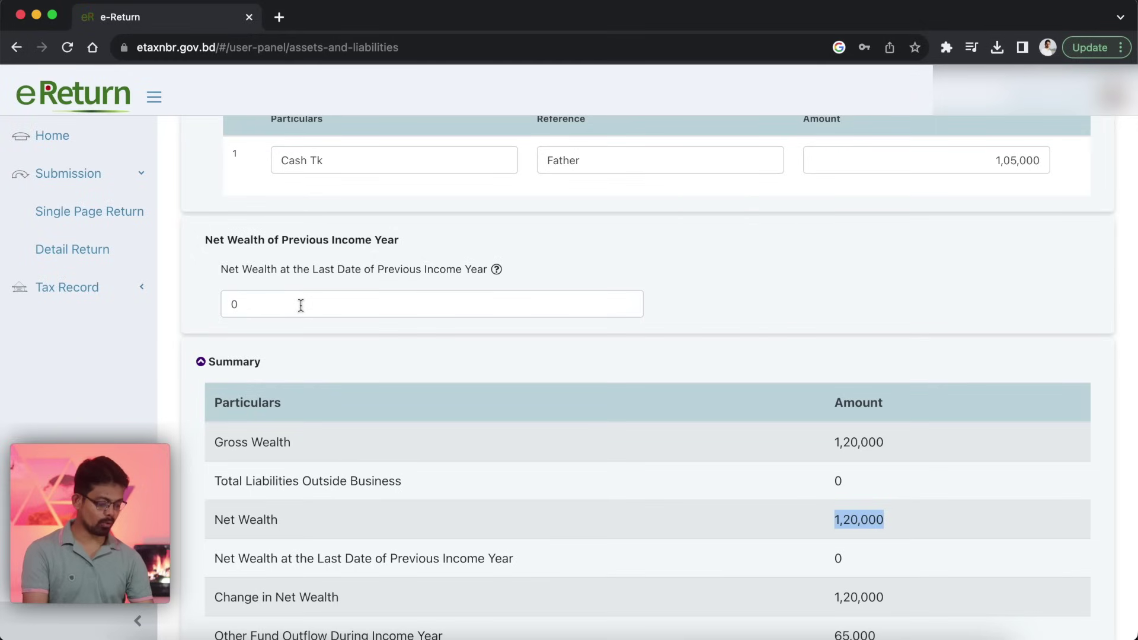
double_click(233, 303)
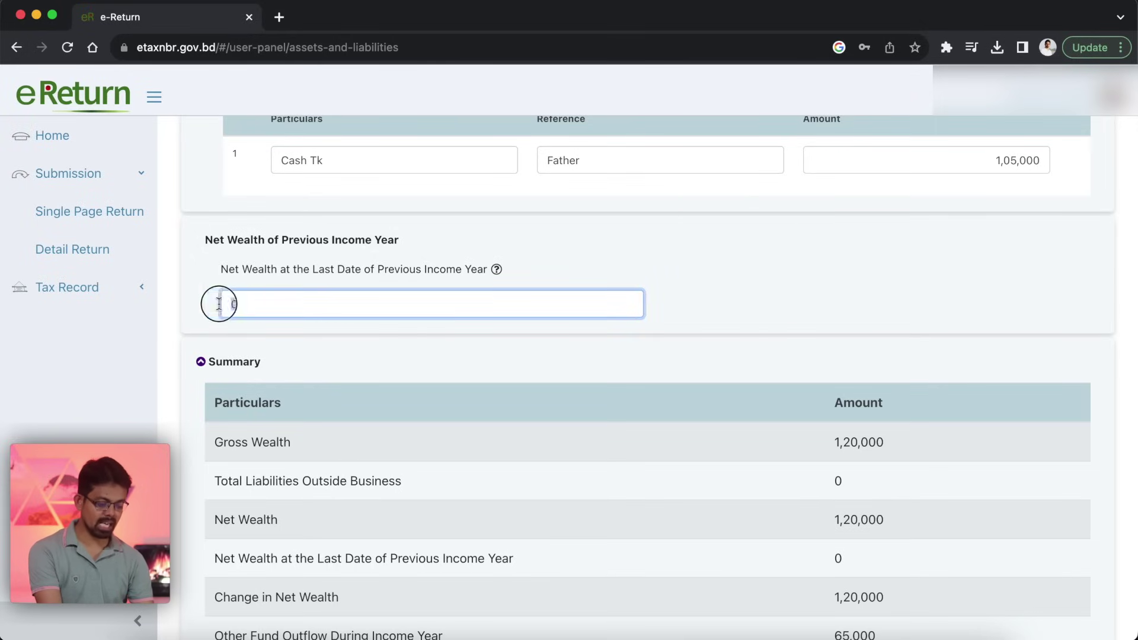
text(800000)
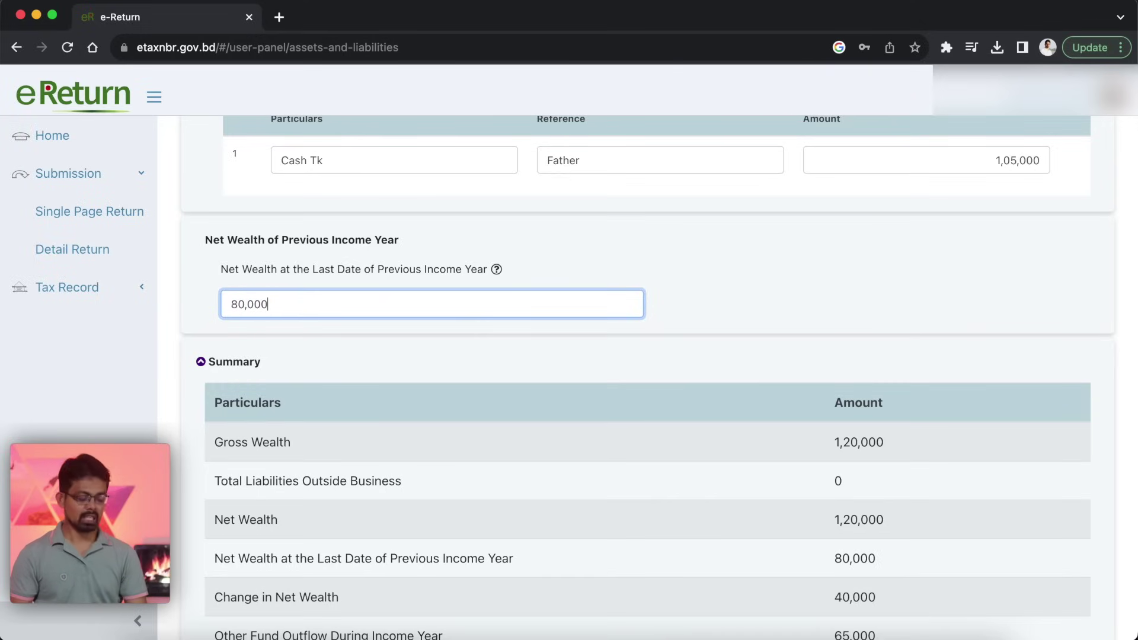
click(783, 363)
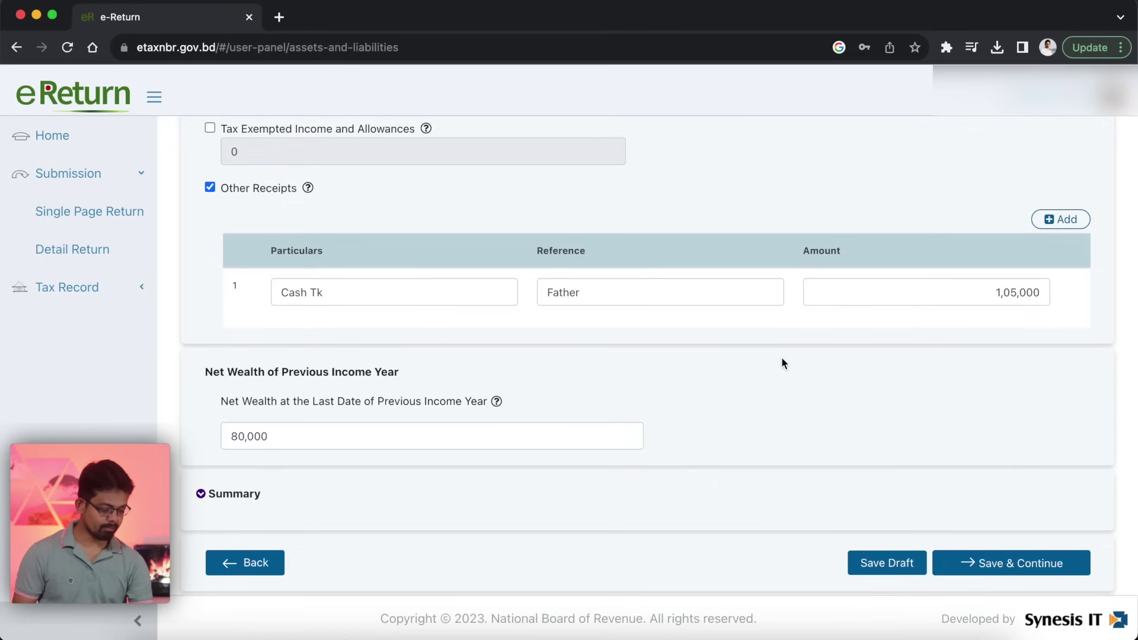
Expand the Summary and compare its gross wealth and fund difference with the declared mobile and cash in hand amounts
click(411, 497)
scroll(651, 478, down, 2)
scroll(890, 416, down, 4)
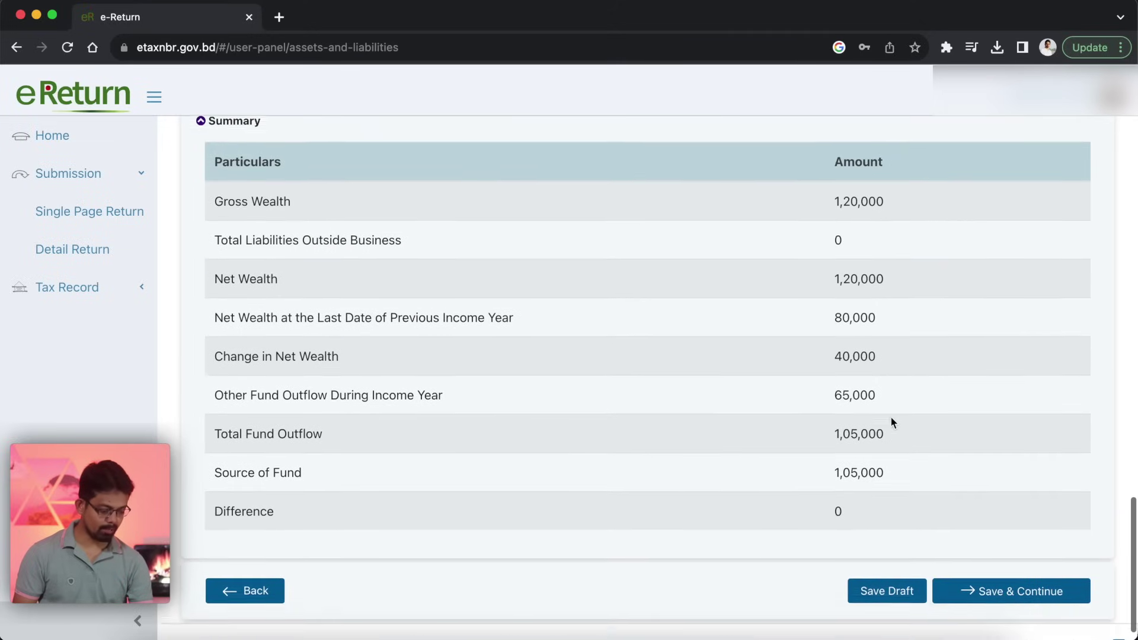
scroll(890, 417, down, 1)
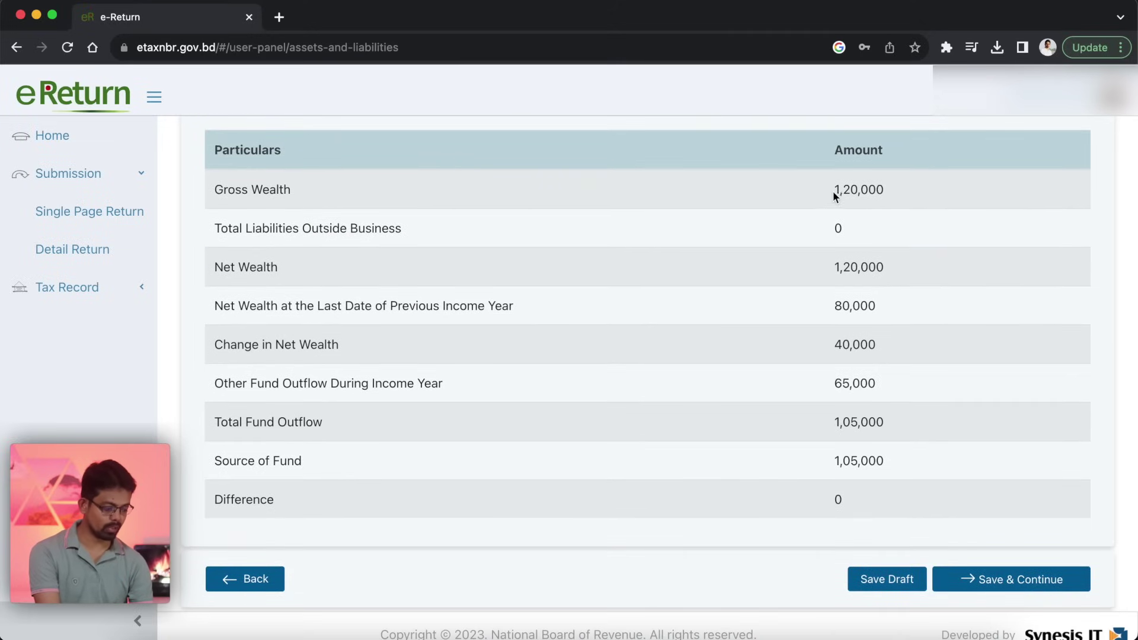
drag(834, 191, 907, 195)
scroll(908, 194, up, 15)
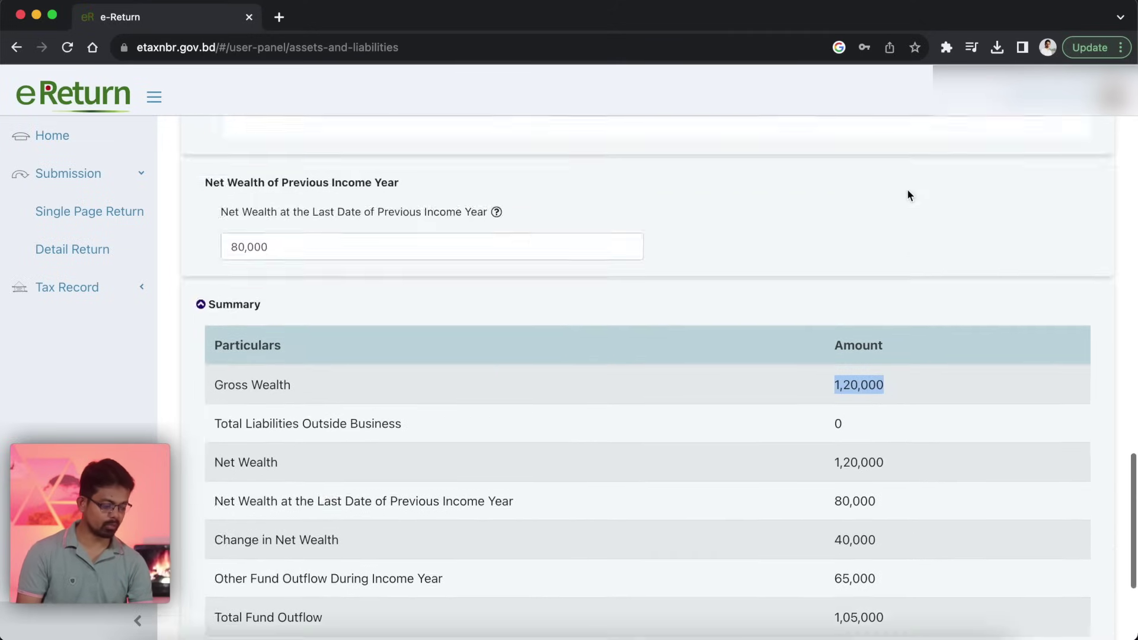
scroll(907, 190, up, 7)
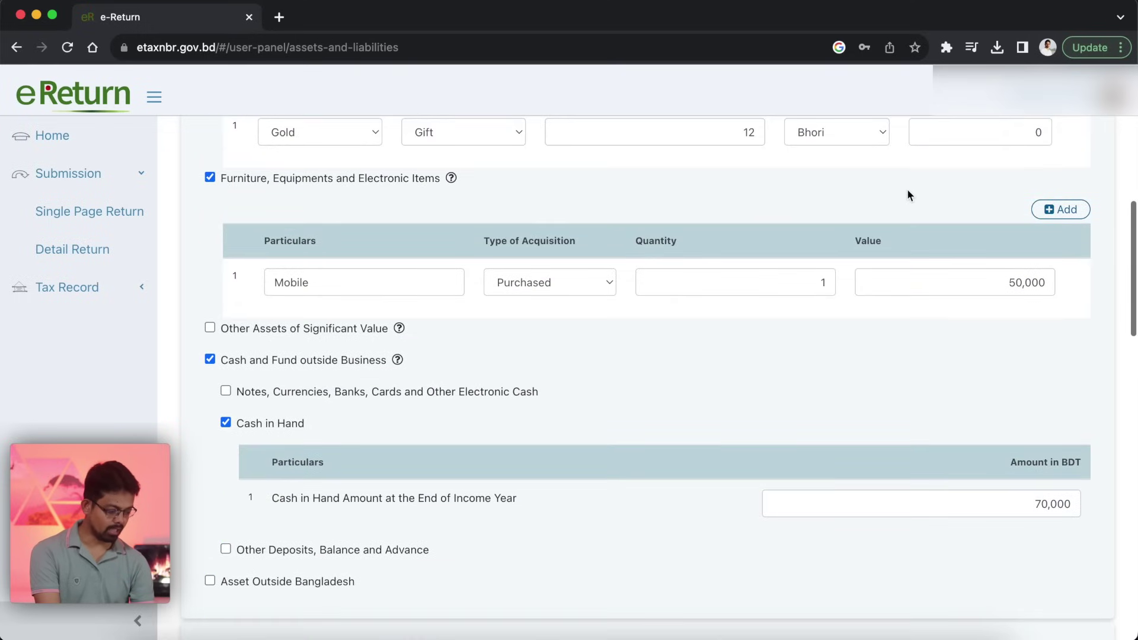
scroll(907, 188, down, 3)
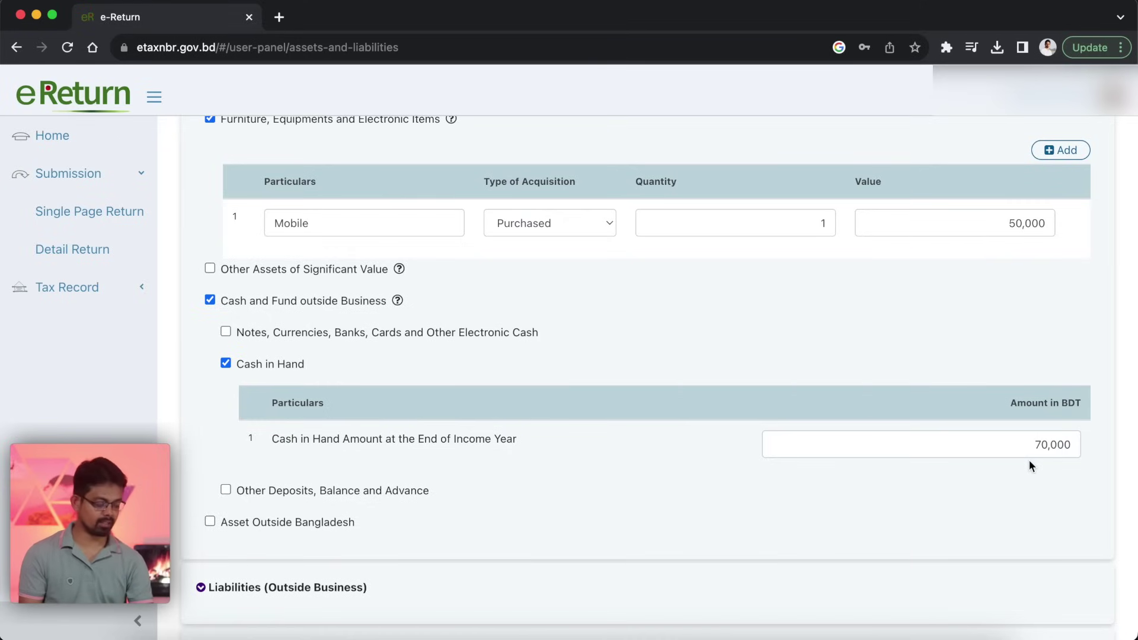
Examine the Summary's change in net wealth, fund outflow, source of fund and difference against the declared entries
scroll(1029, 460, down, 15)
scroll(1029, 460, down, 3)
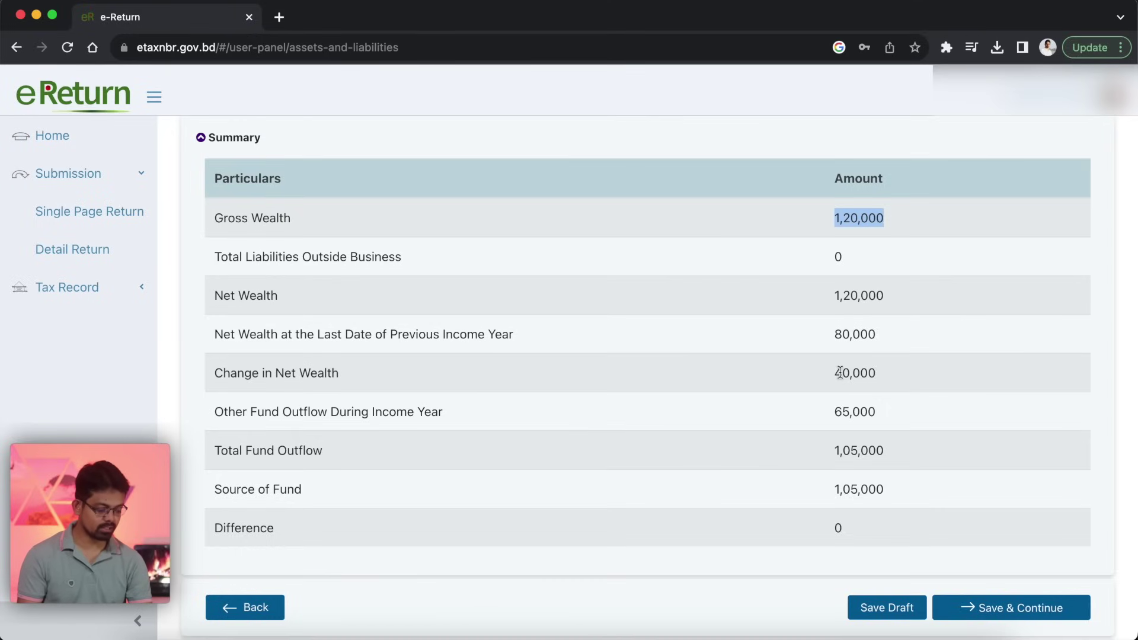
drag(839, 371, 918, 384)
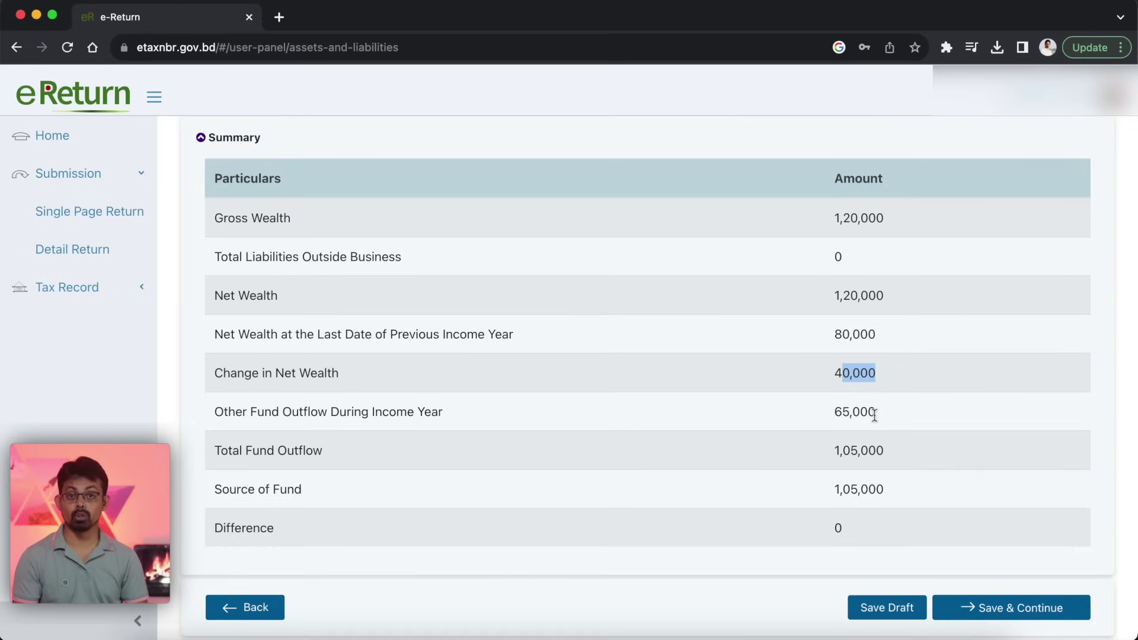
click(835, 377)
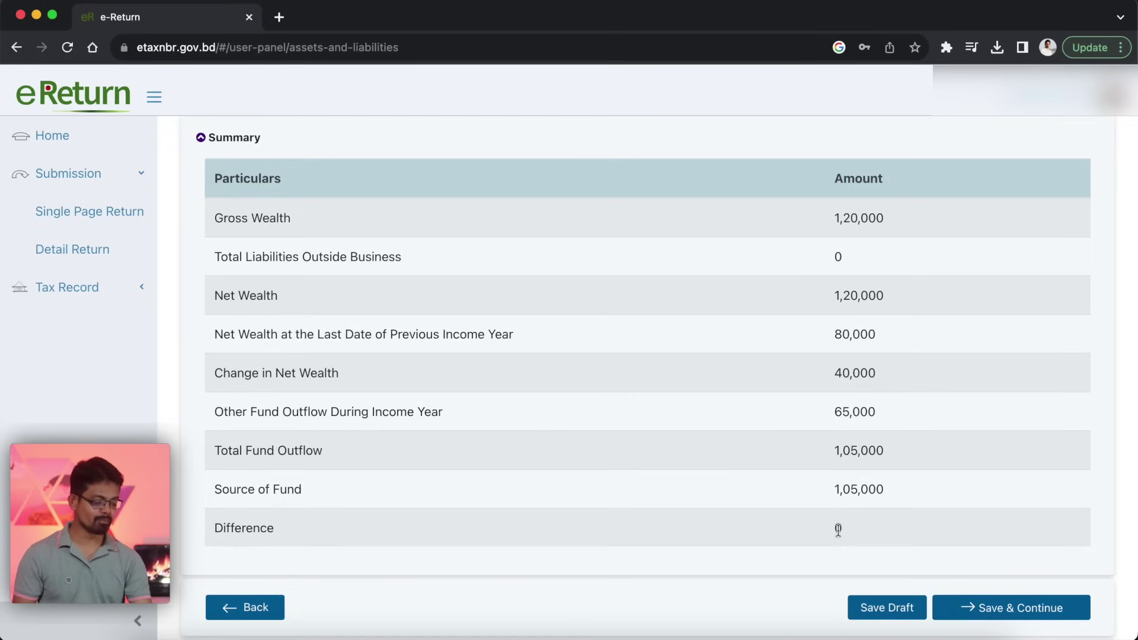
scroll(838, 529, up, 7)
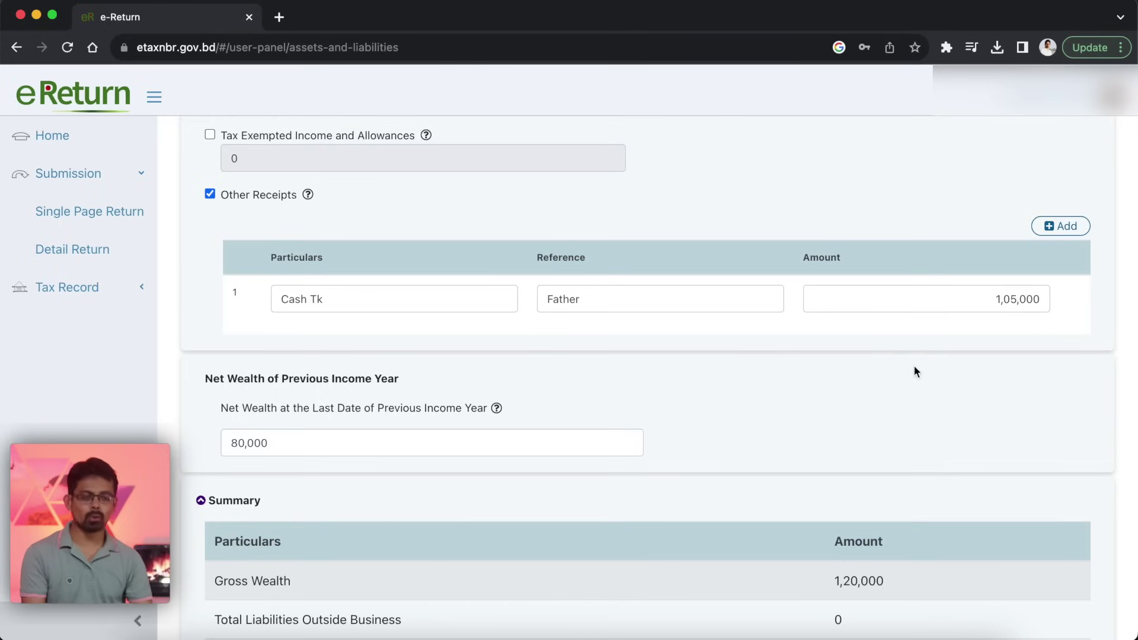
scroll(914, 367, down, 6)
Set the net wealth at the last date of the previous income year to 0 and check the Summary's difference
scroll(914, 368, up, 3)
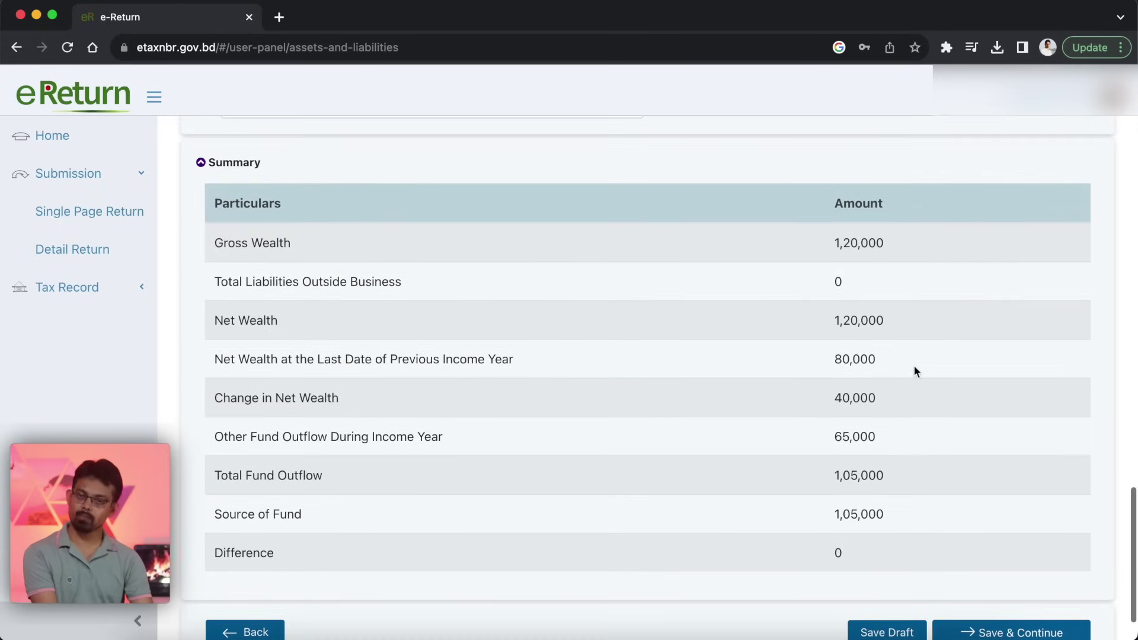
scroll(914, 372, up, 3)
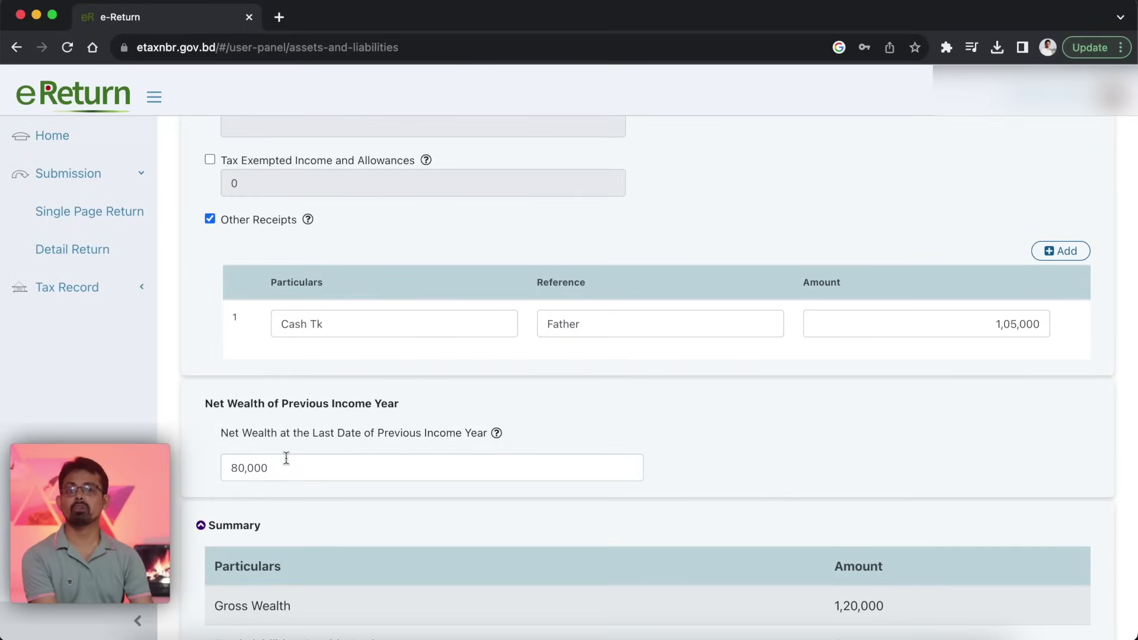
click(322, 470)
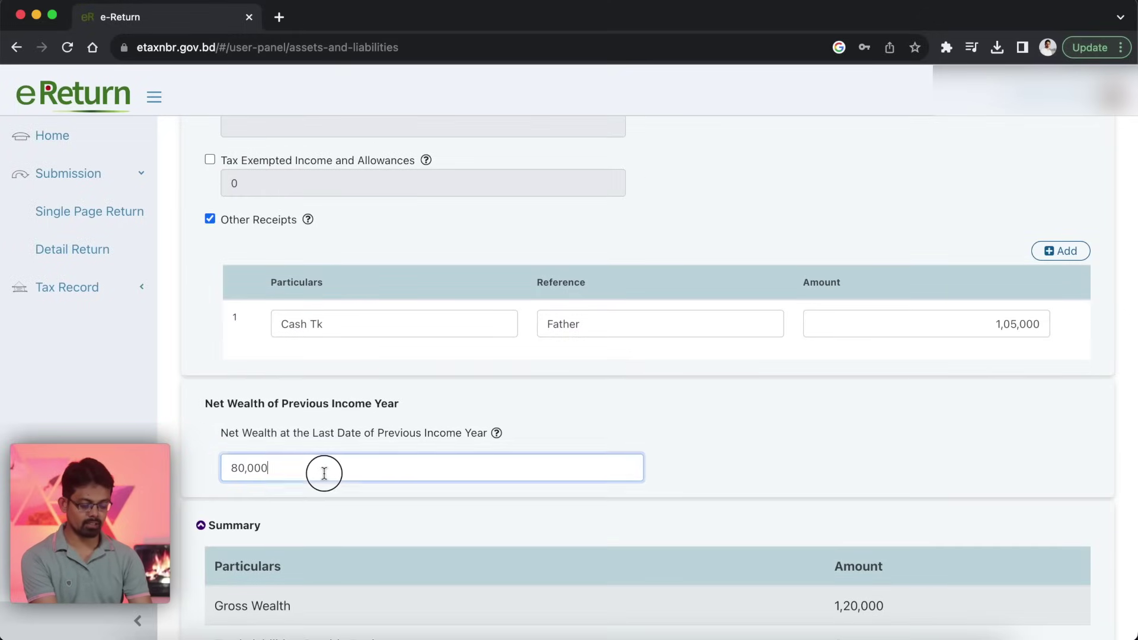
key(super+a)
text(0)
click(749, 411)
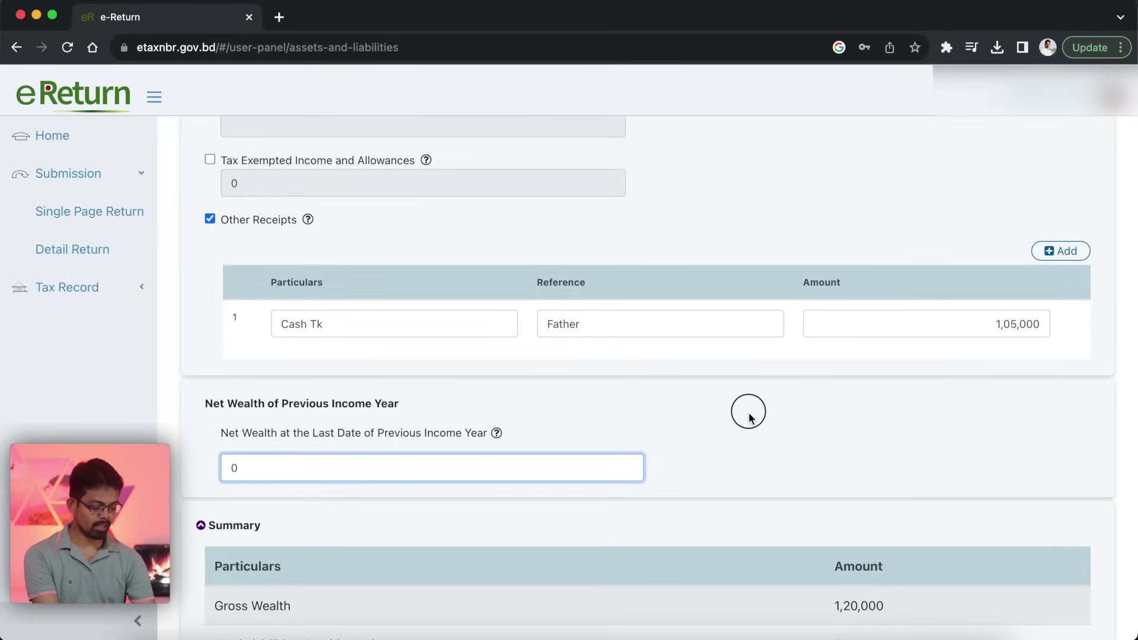
scroll(749, 412, down, 5)
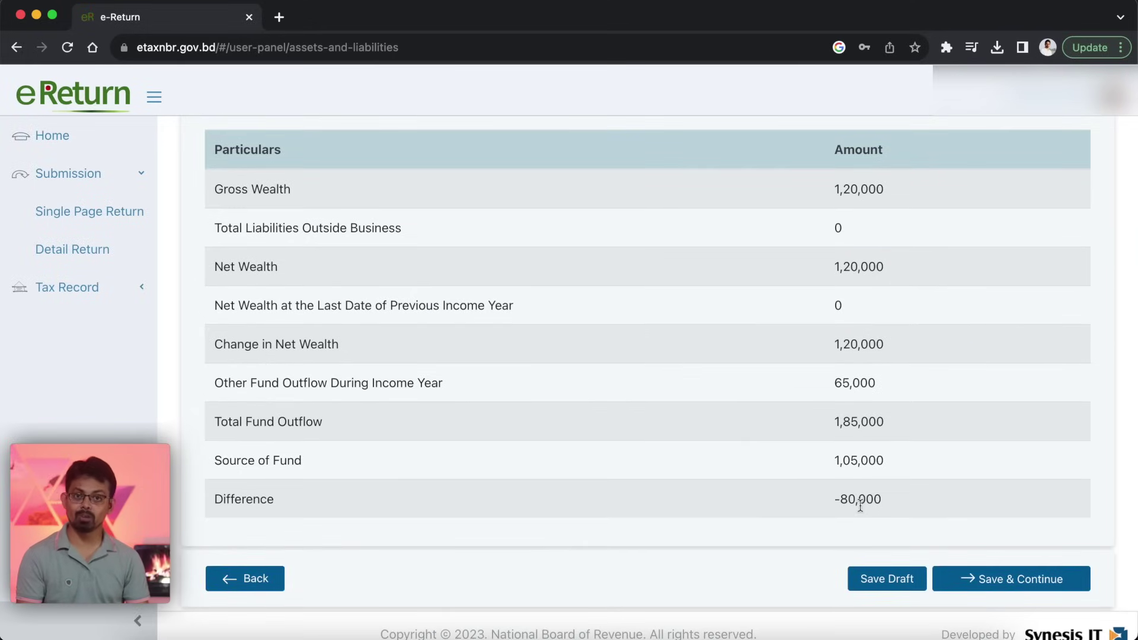
Set the amount of the Cash Tk entry under Other Receipts to 1,85,000 and check the Summary
scroll(860, 504, up, 7)
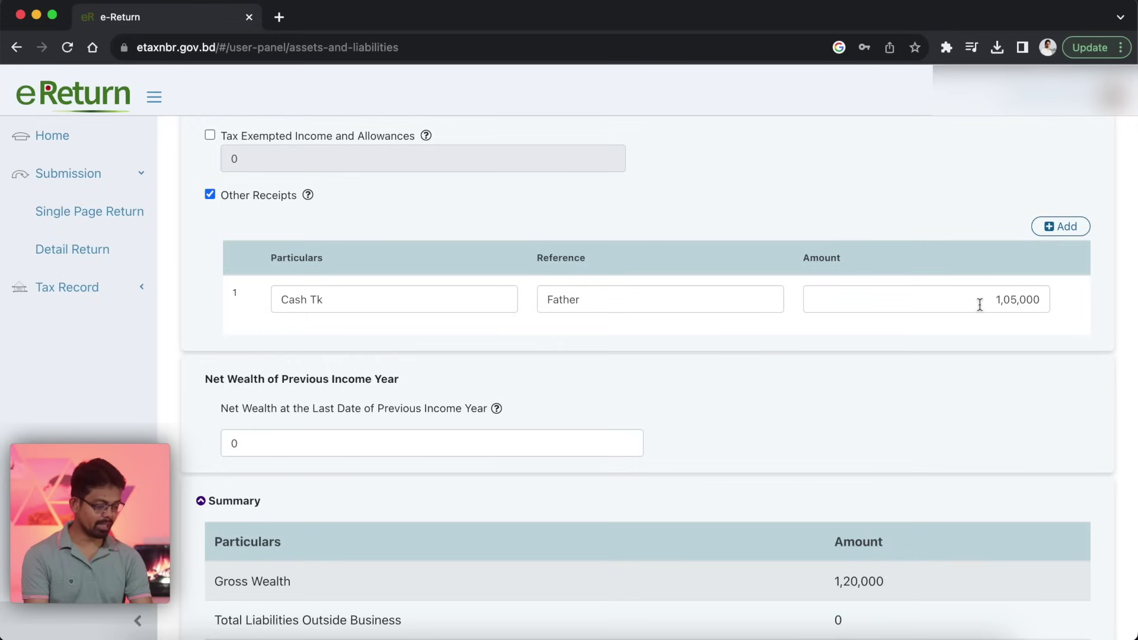
drag(978, 300, 1126, 308)
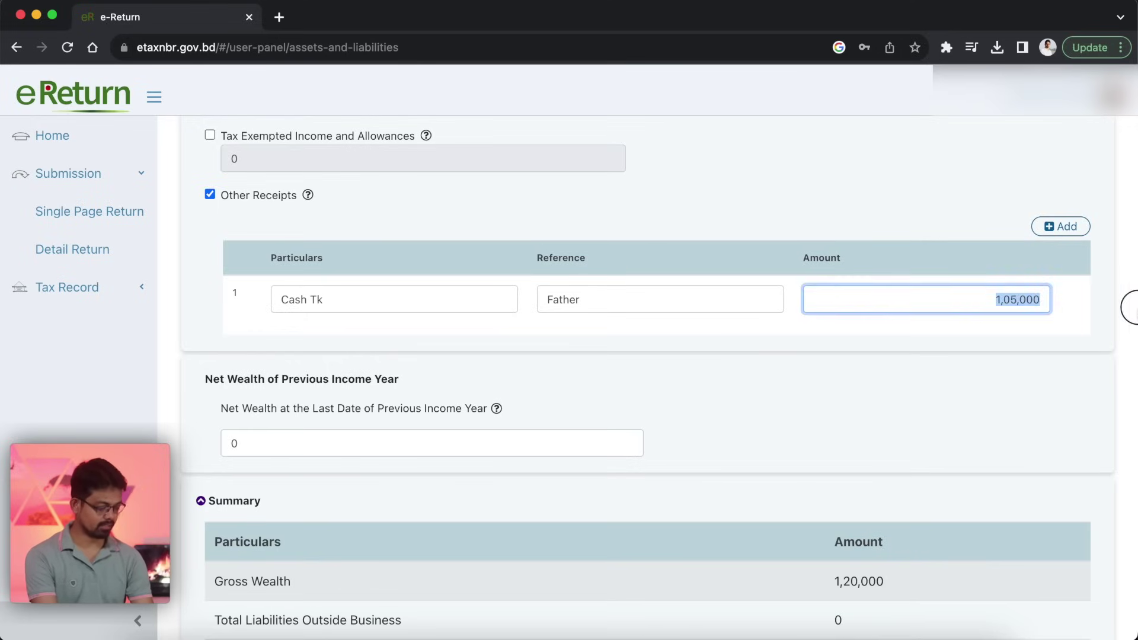
scroll(1073, 329, down, 6)
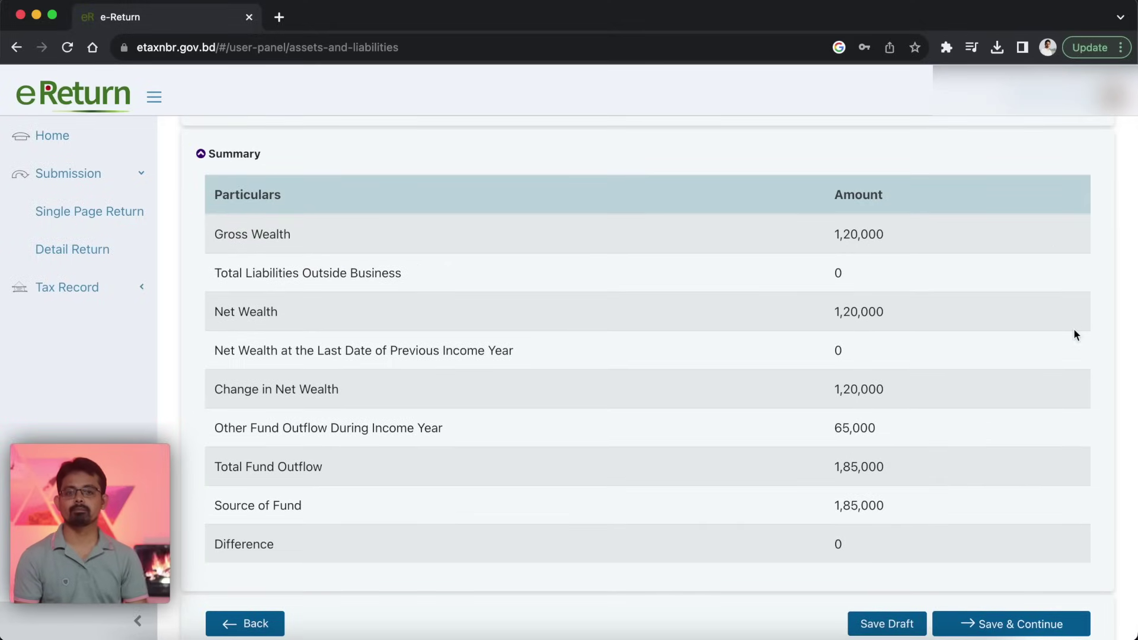